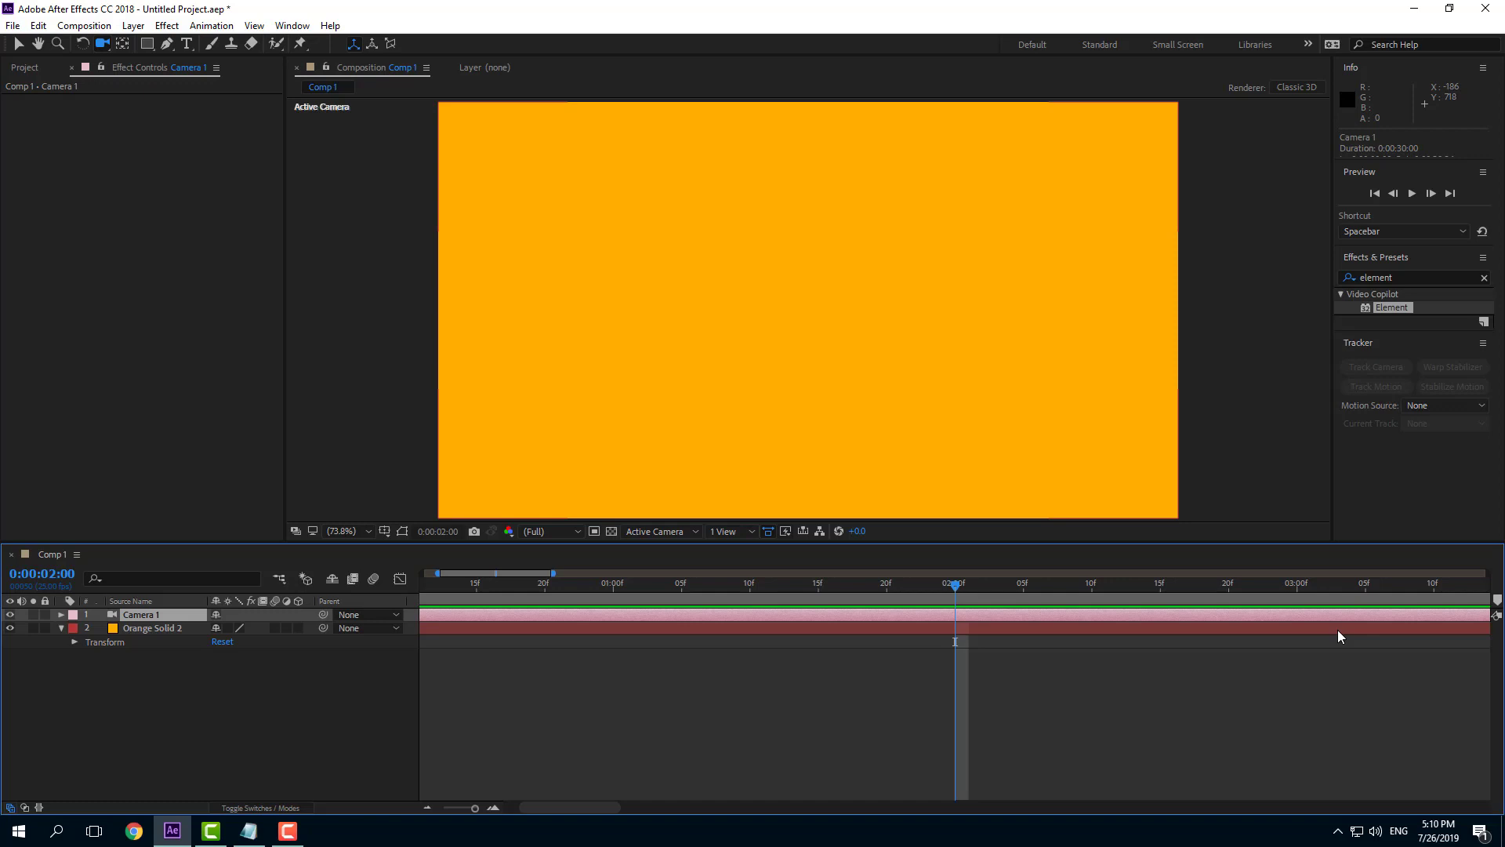
Apply the Element effect to Orange Solid 2 and open its Scene Setup
{"action": "left_click_drag", "start_coordinate": [1382, 312], "coordinate": [1073, 347]}
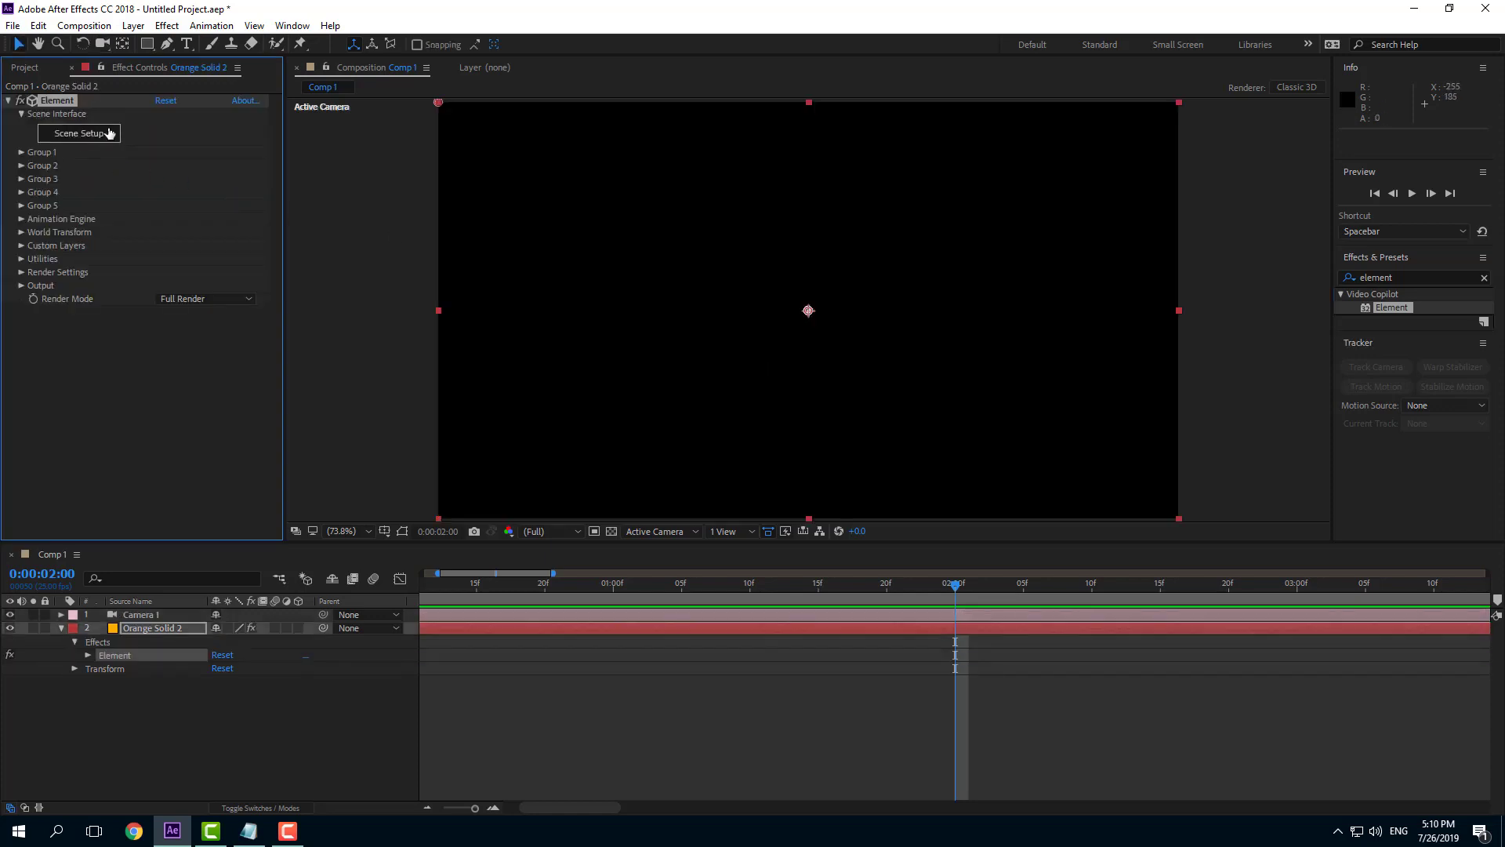
{"action": "left_click", "coordinate": [110, 137]}
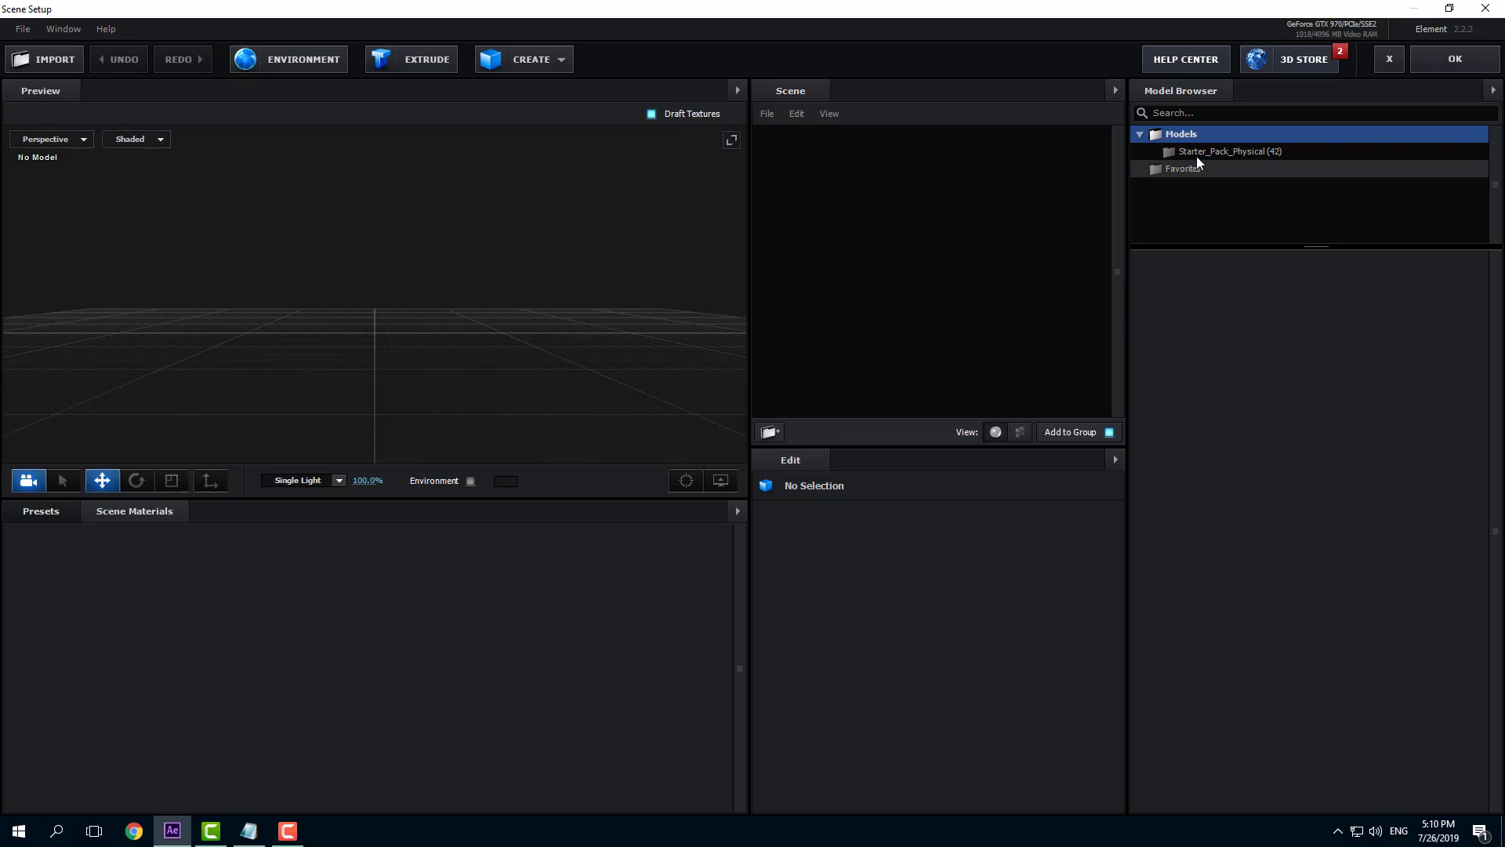
Load the ball_fracture model from Starter_Pack_Physical into the scene
{"action": "left_click", "coordinate": [1200, 152]}
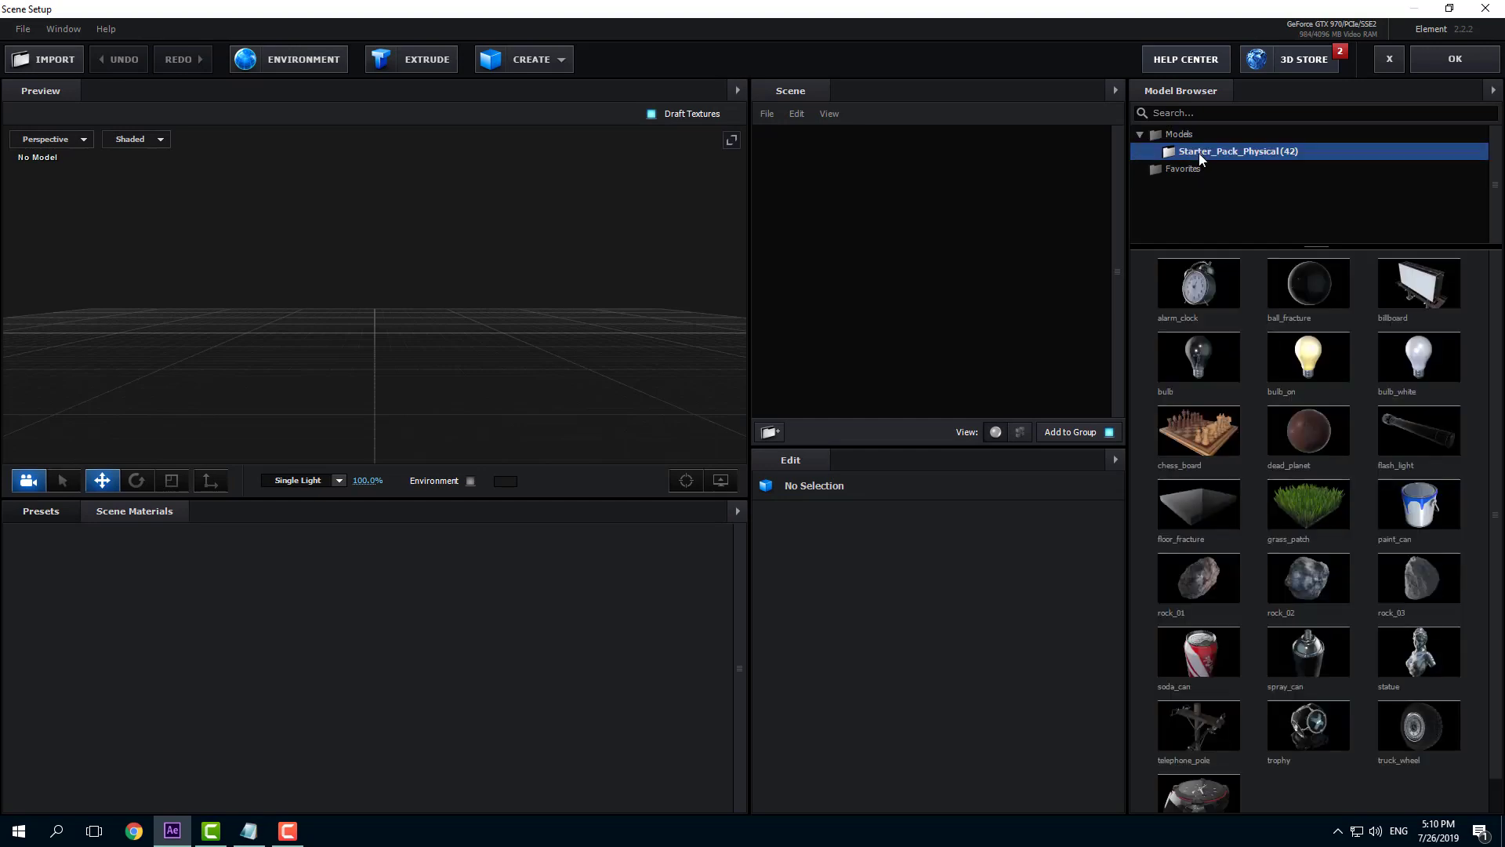
{"action": "left_click", "coordinate": [1304, 288]}
{"action": "left_click_drag", "start_coordinate": [593, 308], "coordinate": [554, 303]}
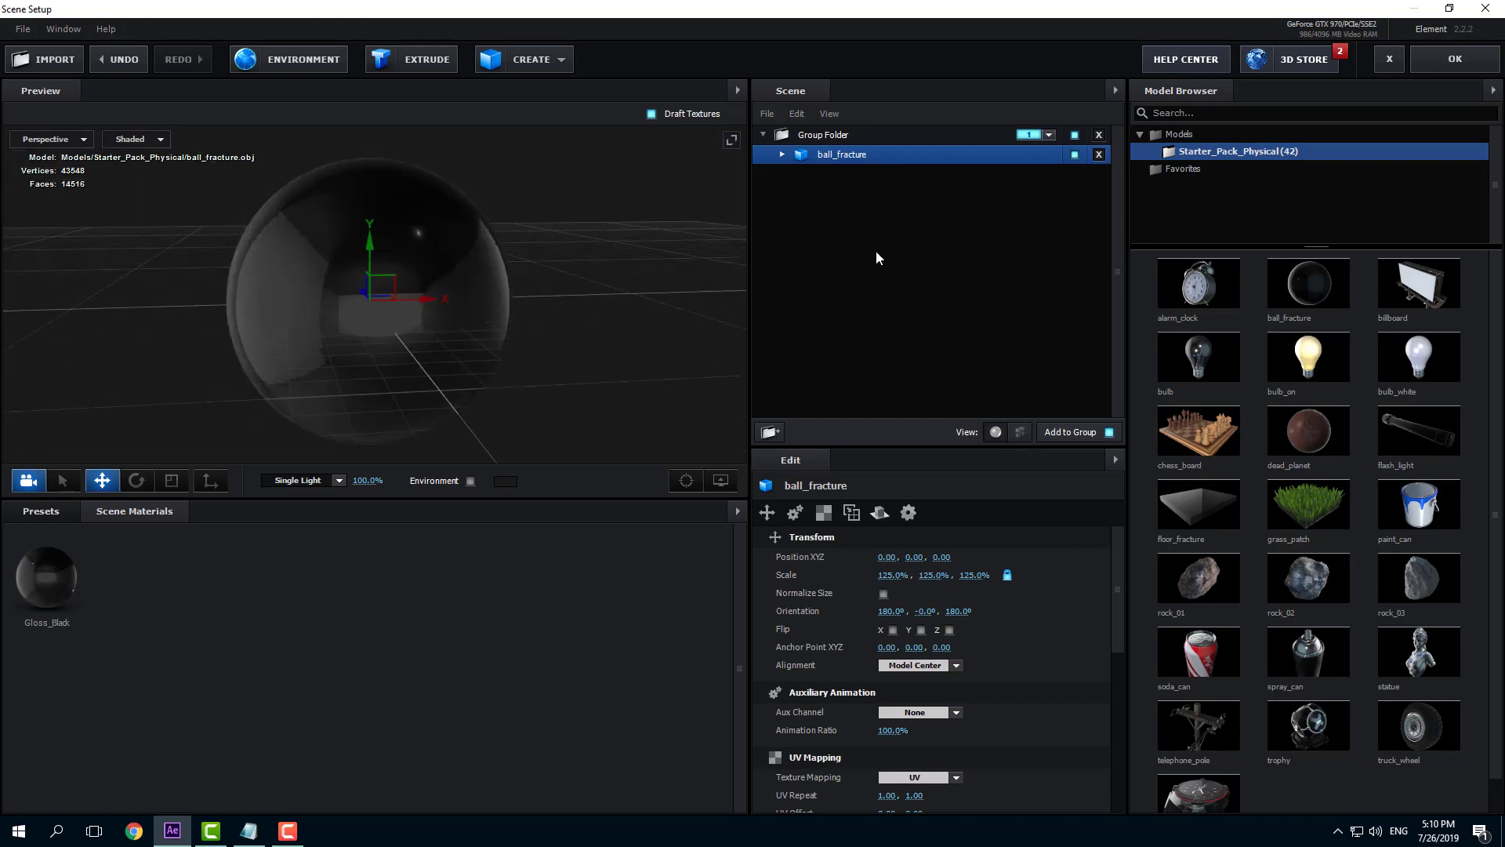
Move ball_fracture out of its group folder, delete the empty folder, and add dead_planet
{"action": "left_click_drag", "start_coordinate": [839, 164], "coordinate": [834, 160]}
{"action": "left_click", "coordinate": [830, 134]}
{"action": "key", "text": "Delete"}
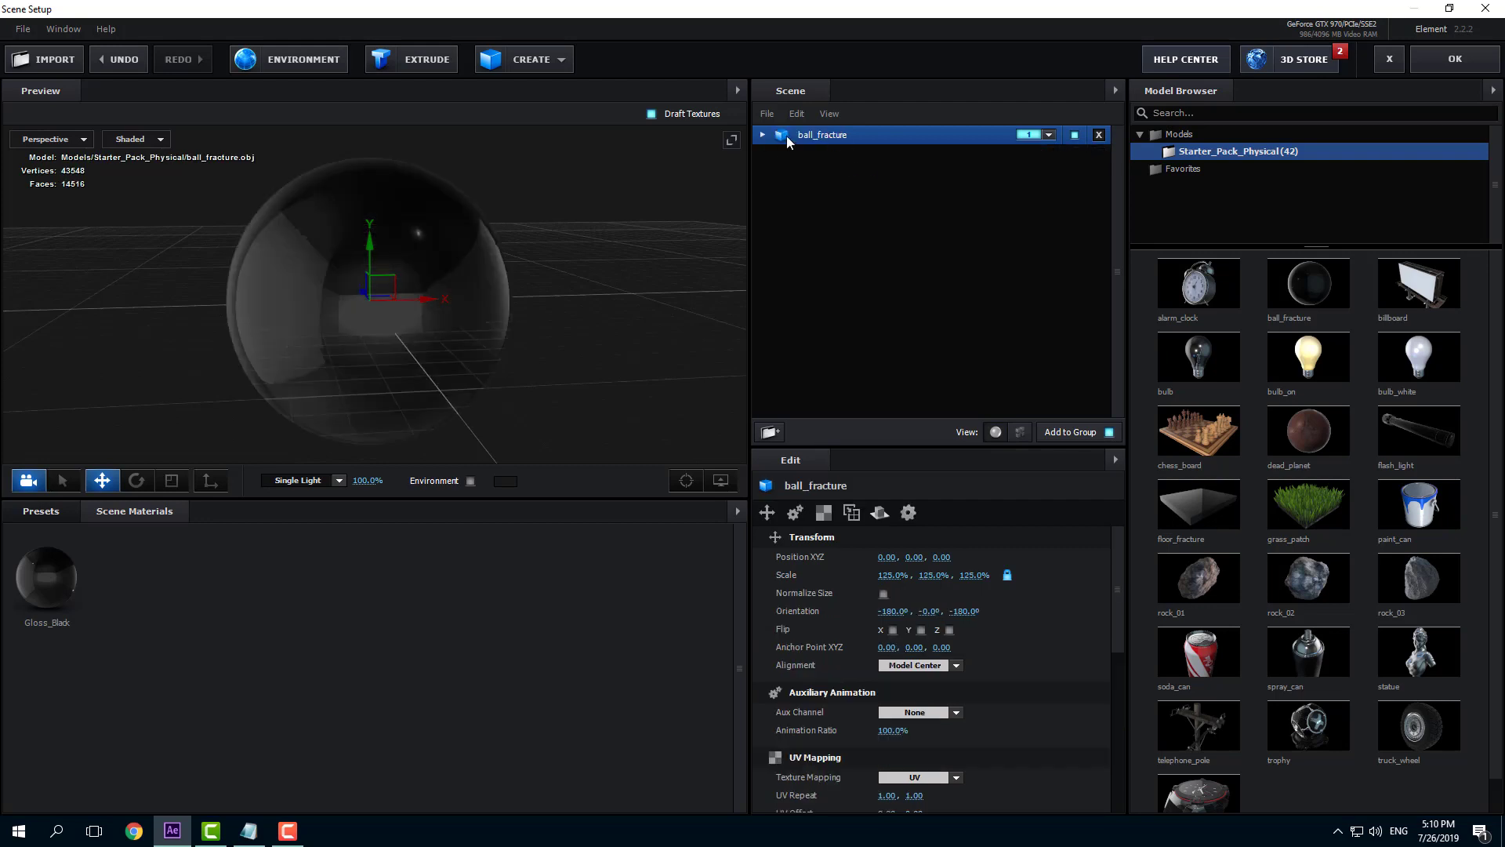
{"action": "left_click", "coordinate": [1307, 423]}
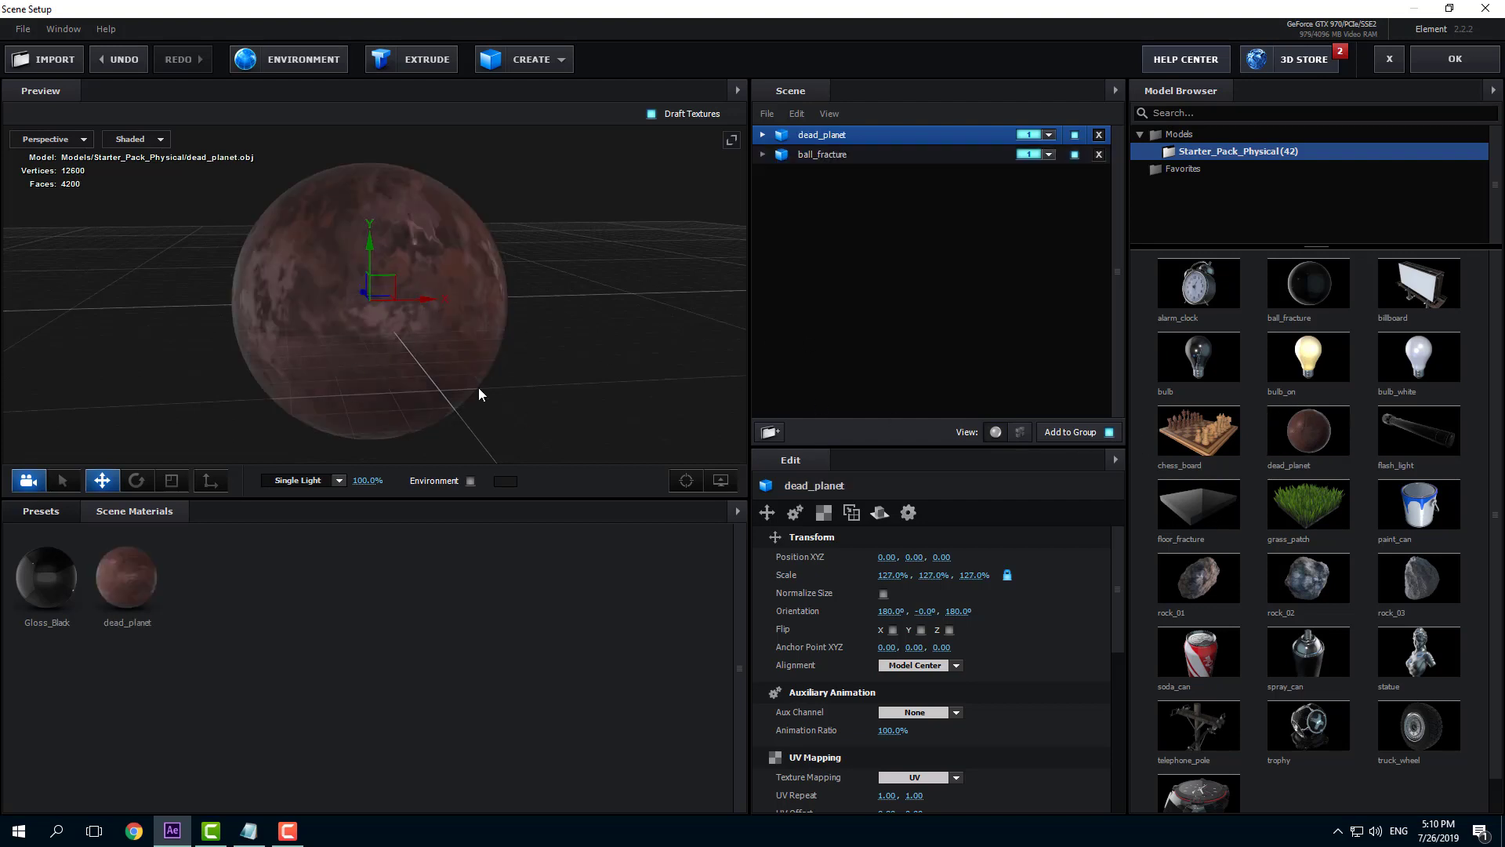
{"action": "left_click", "coordinate": [68, 596]}
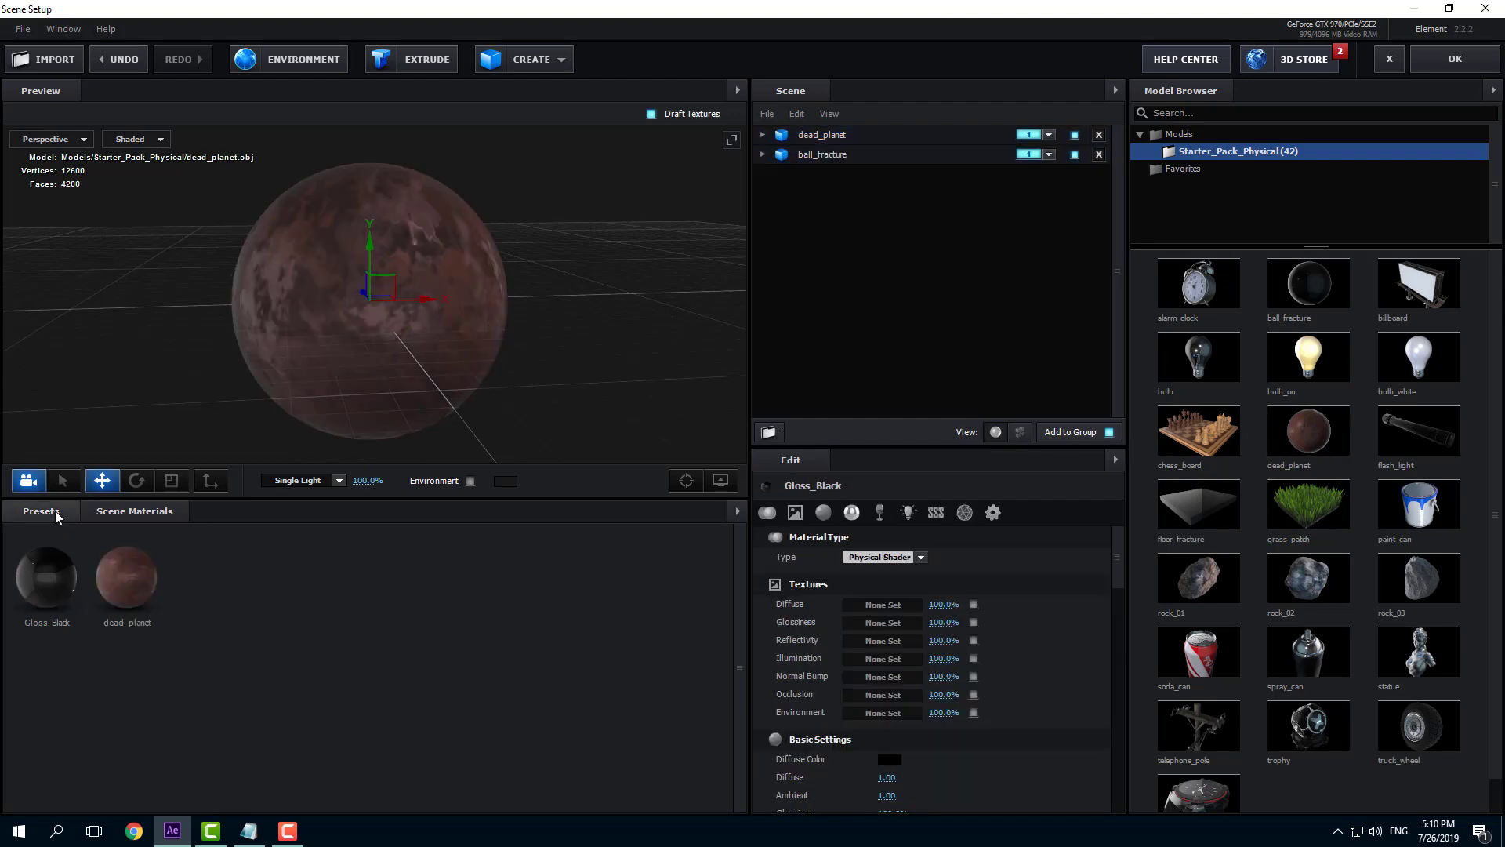
Put the Pro_Shaders > Translucent 'clear' material on dead_planet, after trying glass_cracks and ice_wall
{"action": "left_click", "coordinate": [55, 510]}
{"action": "double_click", "coordinate": [77, 586]}
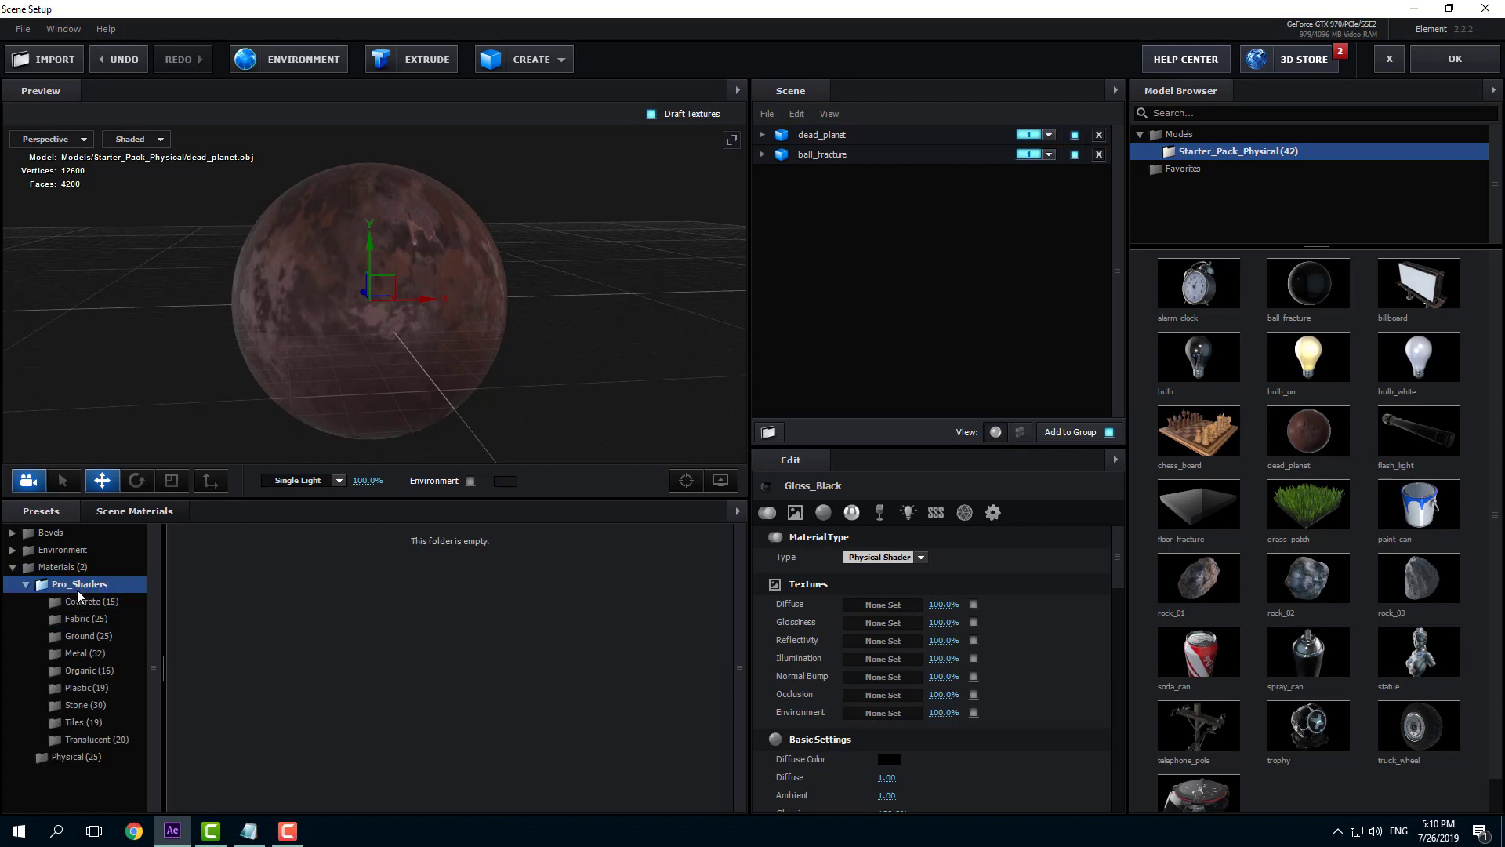
{"action": "left_click", "coordinate": [76, 600]}
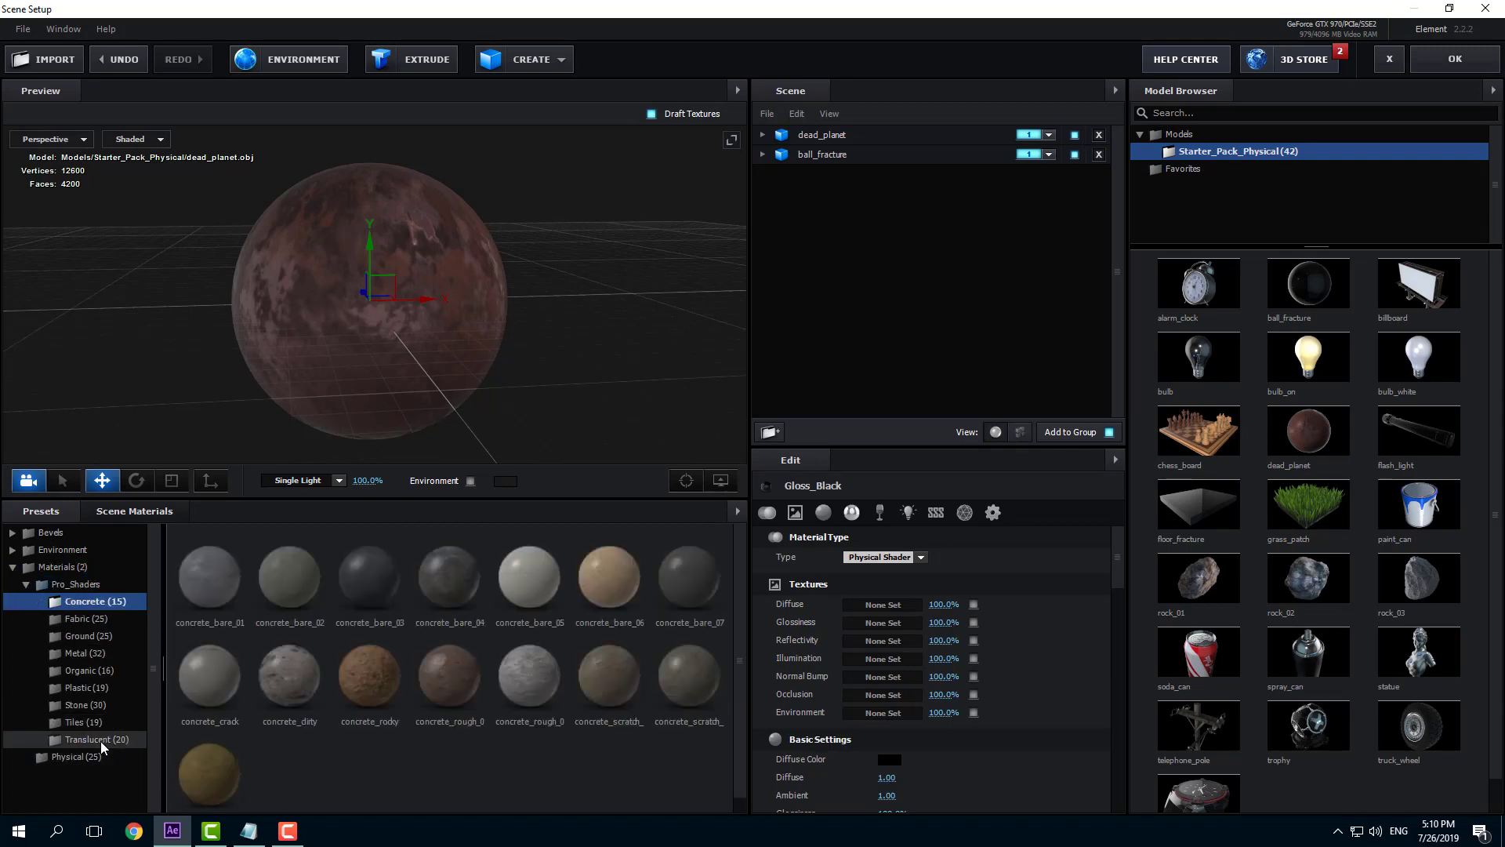
{"action": "left_click", "coordinate": [100, 741]}
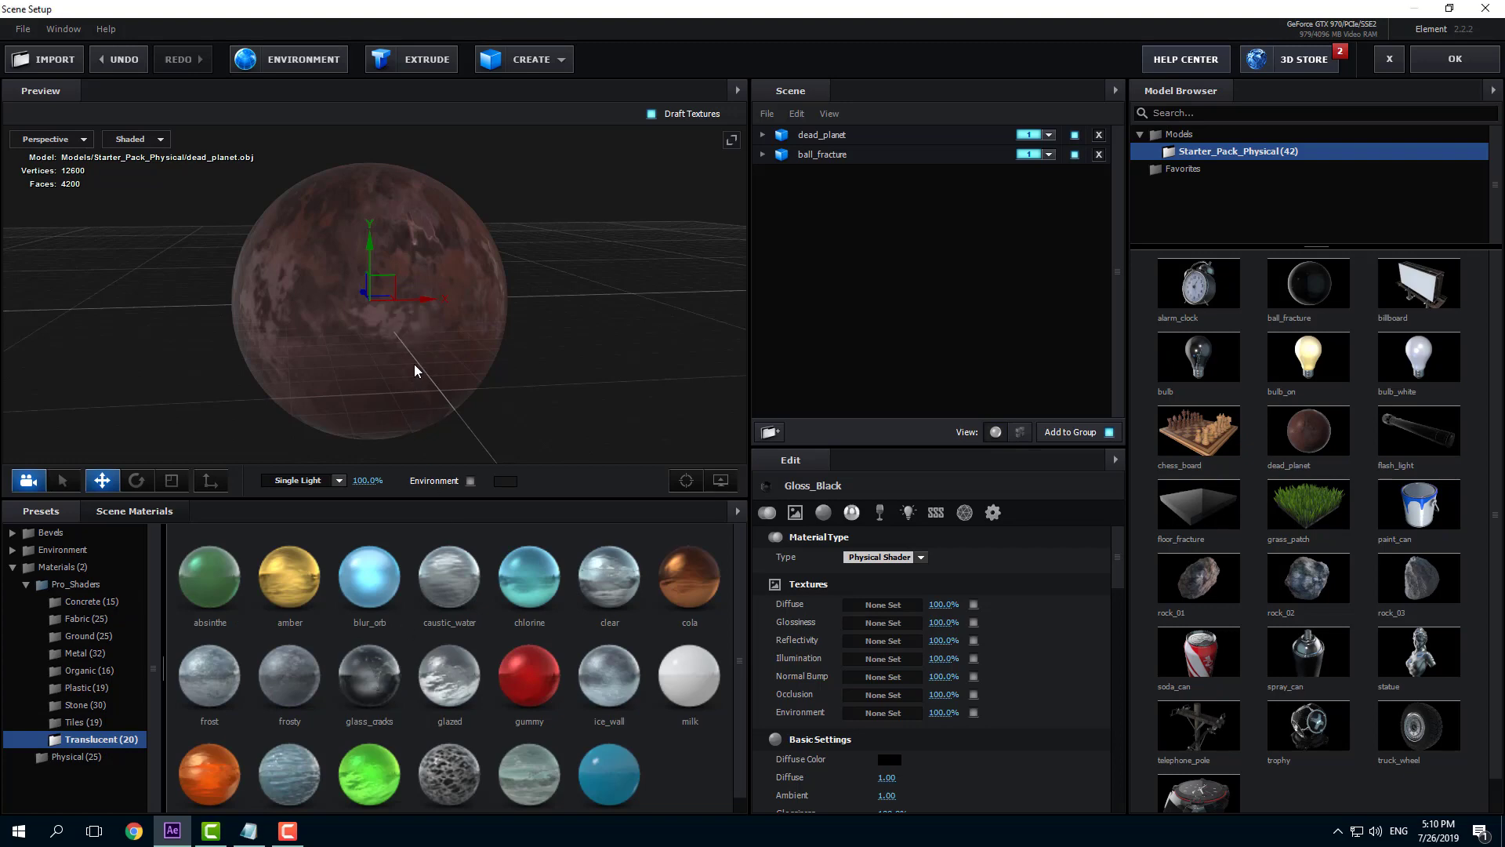
{"action": "left_click_drag", "start_coordinate": [414, 364], "coordinate": [414, 364]}
{"action": "left_click_drag", "start_coordinate": [568, 608], "coordinate": [430, 356]}
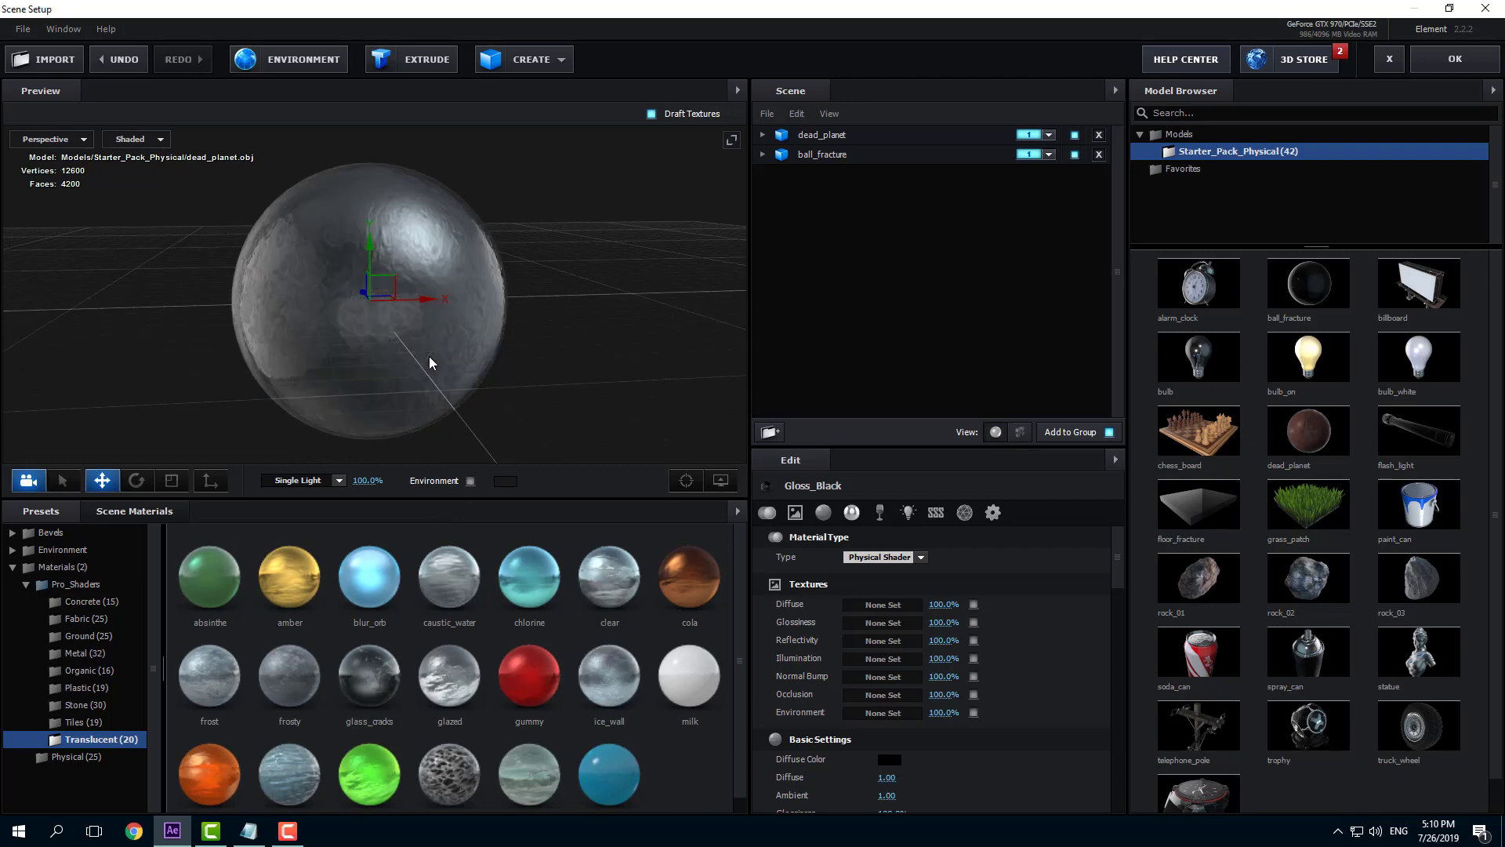
{"action": "left_click_drag", "start_coordinate": [610, 579], "coordinate": [443, 353]}
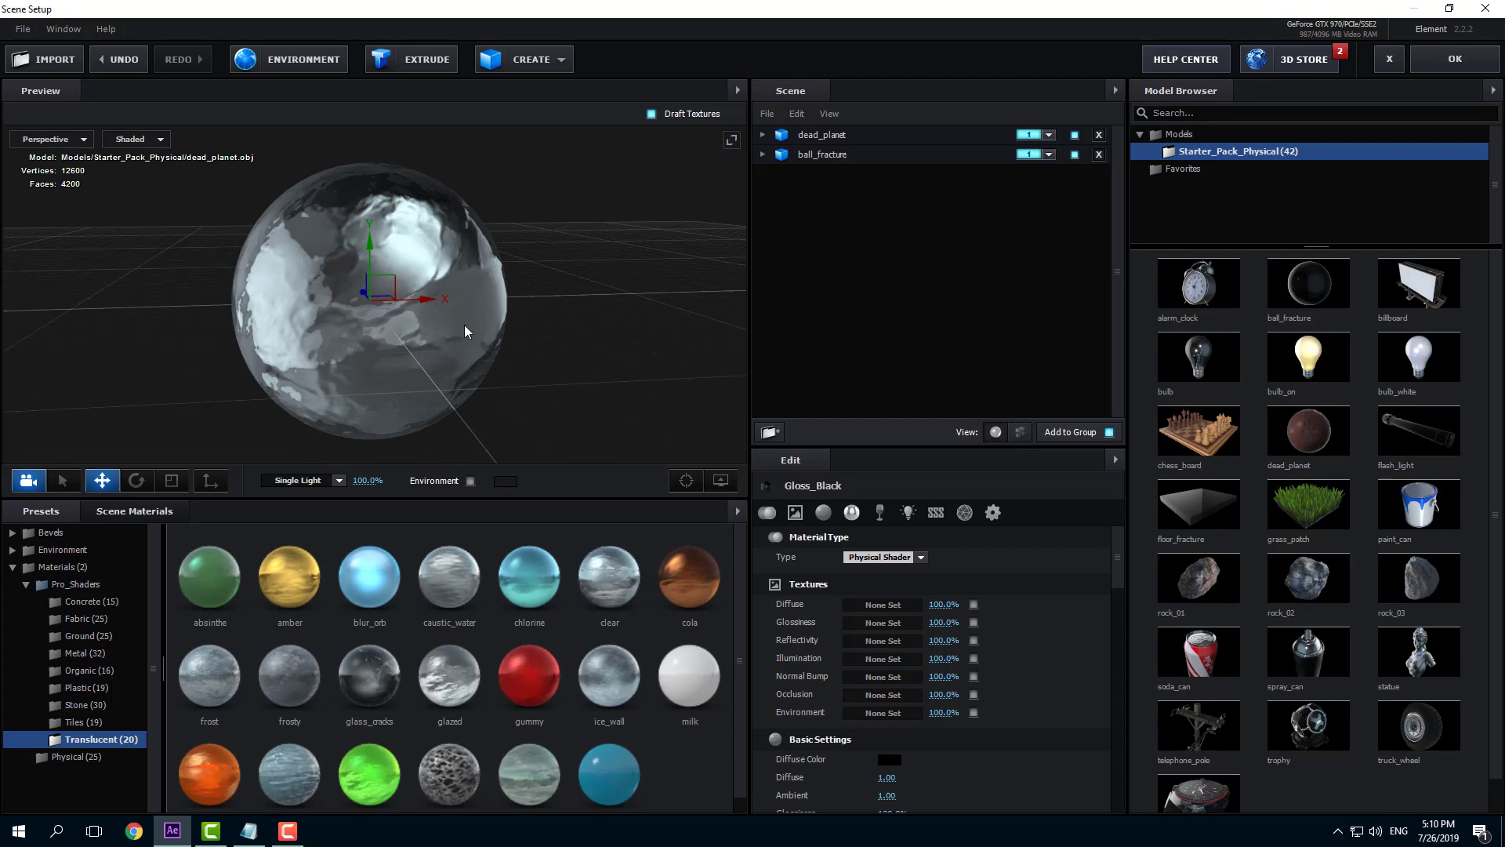
{"action": "left_click_drag", "start_coordinate": [631, 327], "coordinate": [701, 310]}
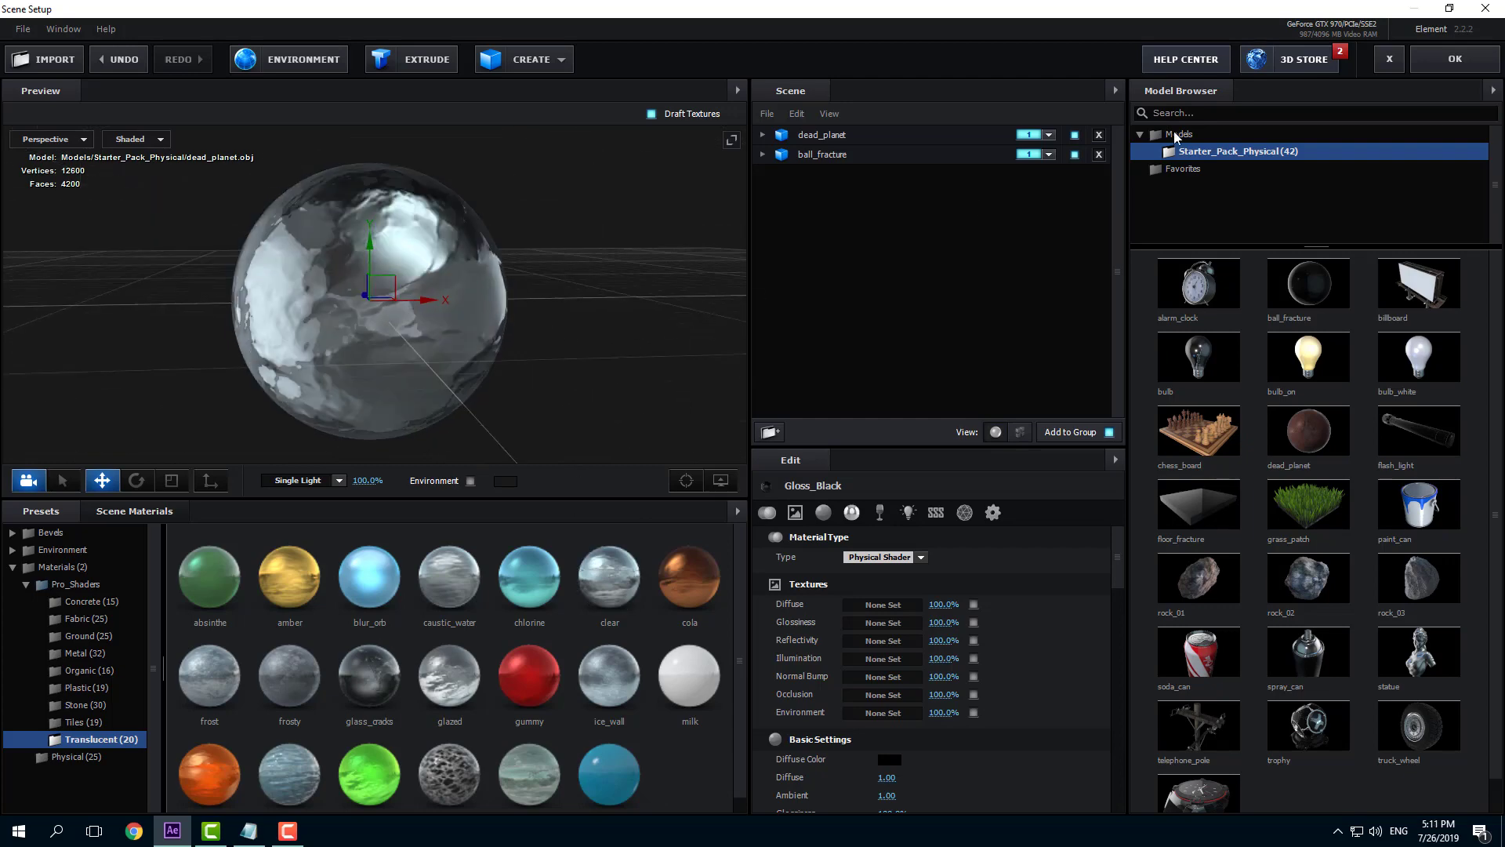
{"action": "left_click", "coordinate": [927, 158]}
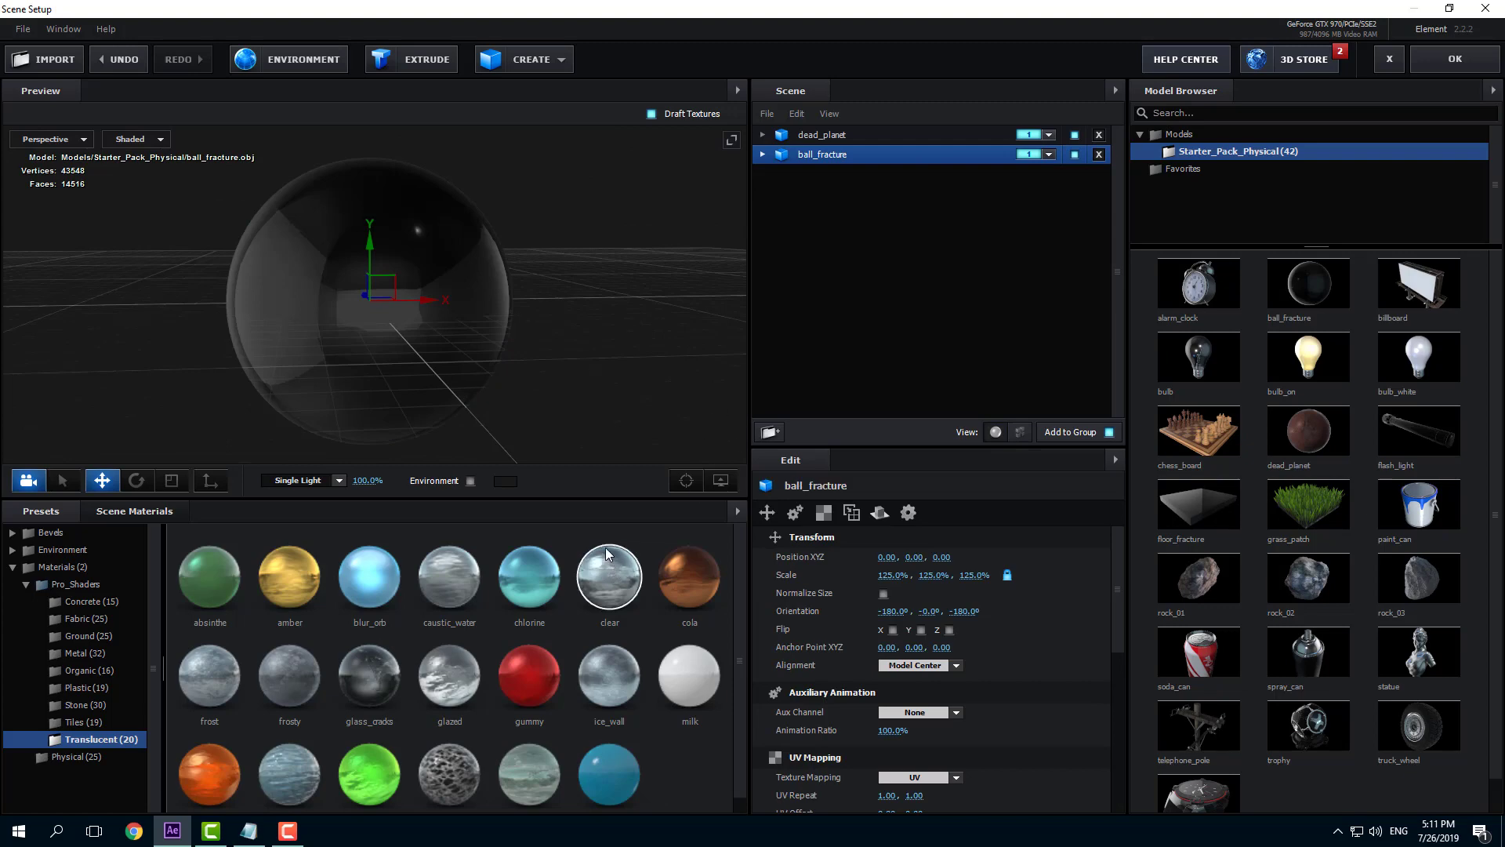
Apply the blur_orb material to the ball_fracture model
{"action": "mouse_move", "coordinate": [553, 288]}
{"action": "left_mouse_down"}
{"action": "mouse_move", "coordinate": [633, 314]}
{"action": "mouse_move", "coordinate": [648, 261]}
{"action": "mouse_move", "coordinate": [896, 140]}
{"action": "left_mouse_up"}
{"action": "left_click", "coordinate": [896, 139]}
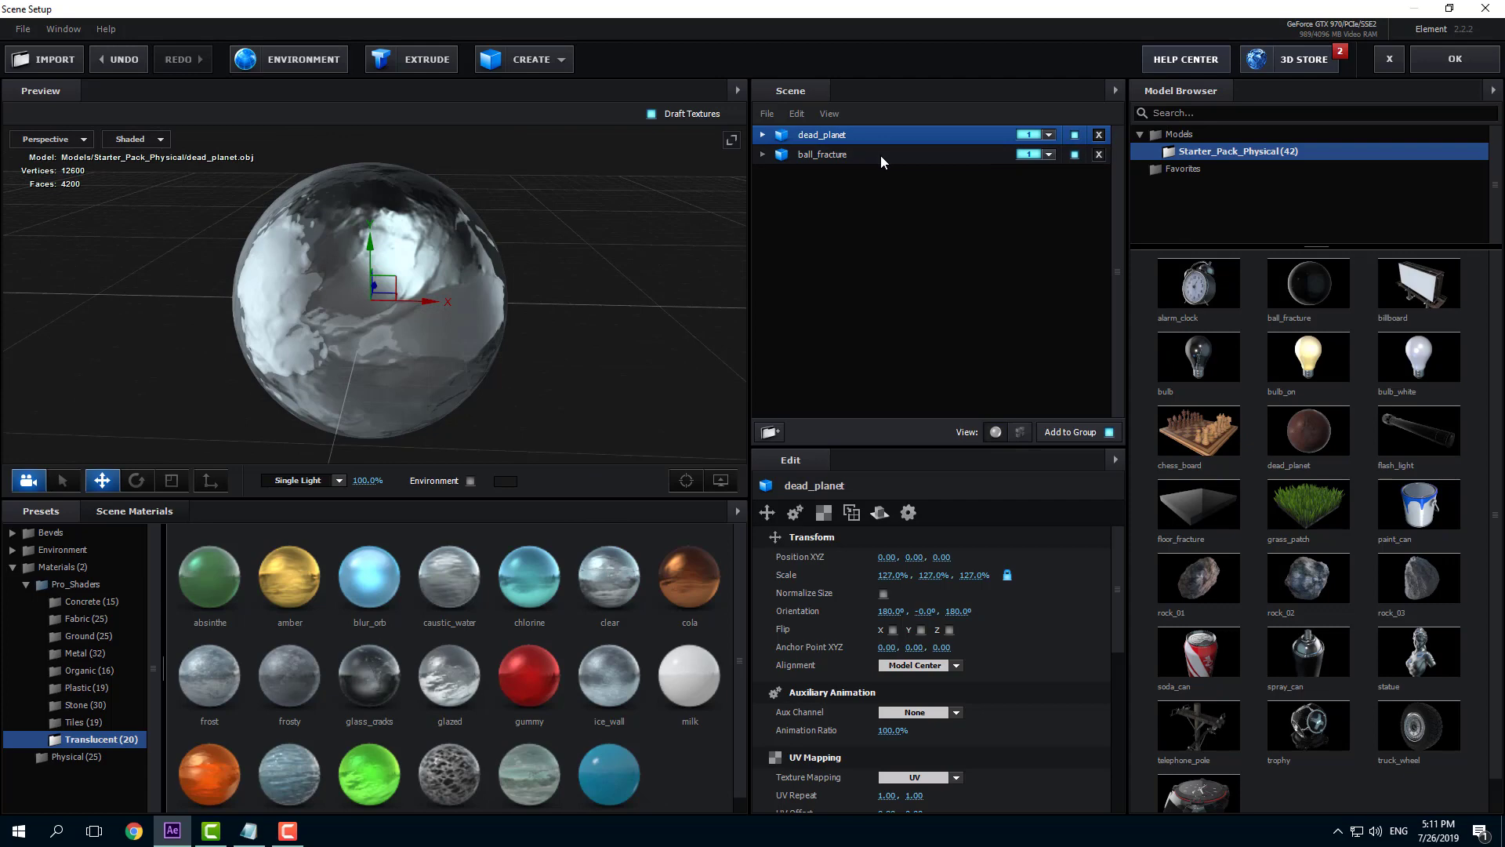
{"action": "left_click", "coordinate": [881, 155]}
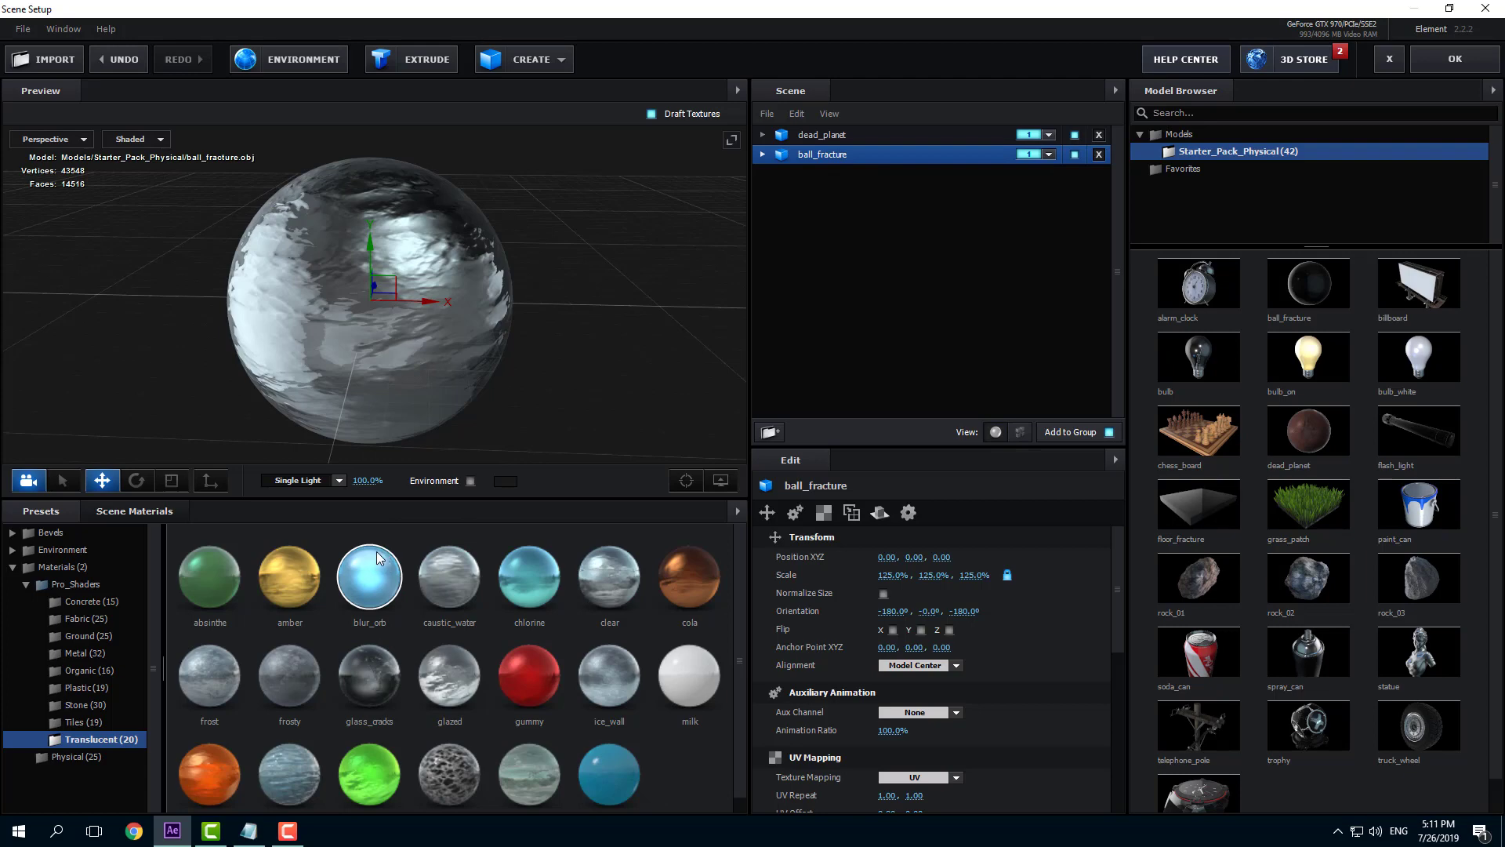
{"action": "left_click_drag", "start_coordinate": [402, 581], "coordinate": [467, 373]}
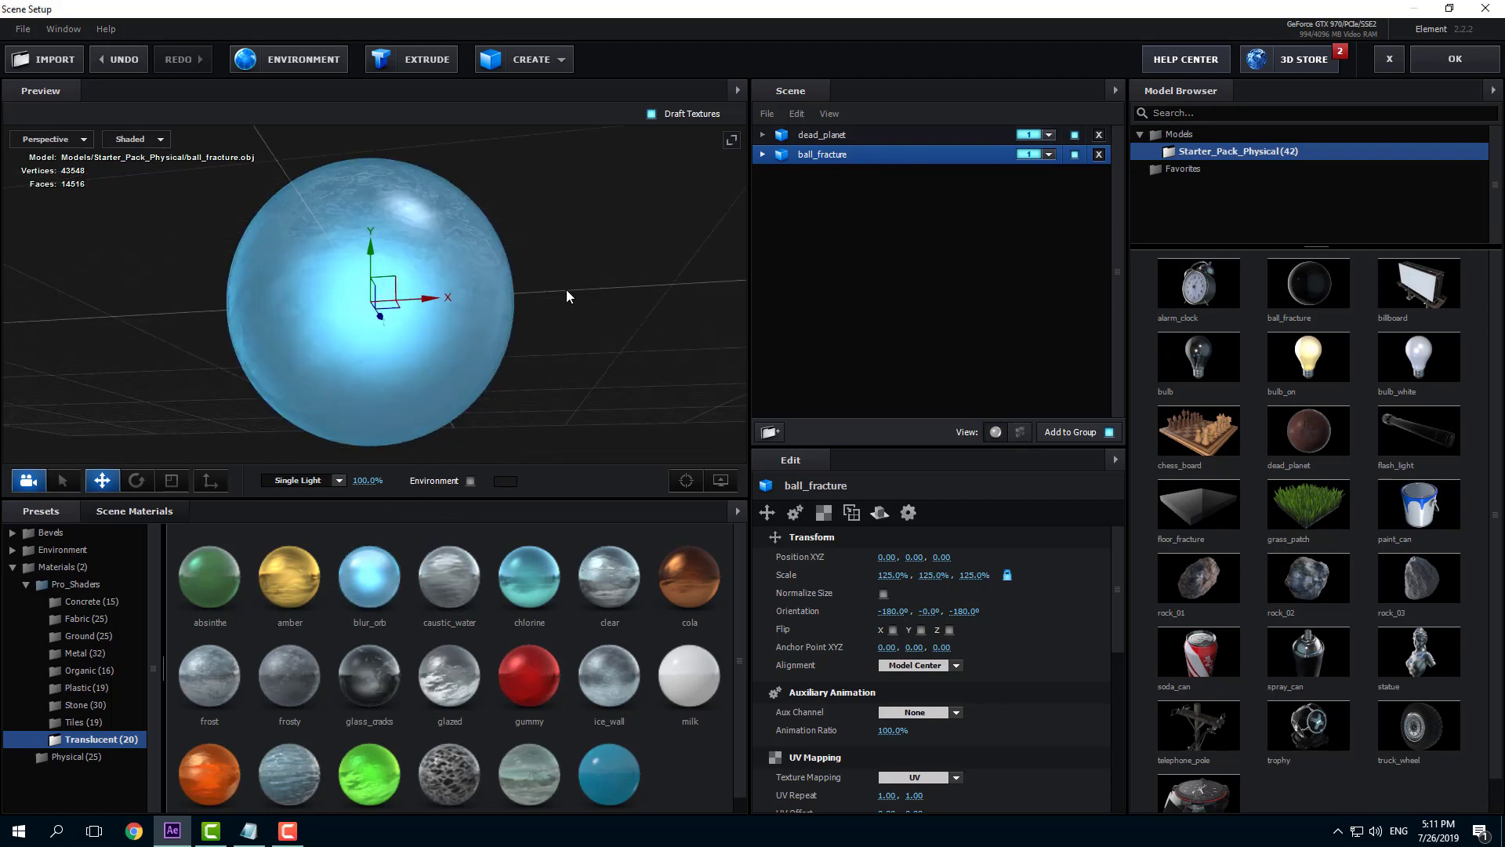
Set ball_fracture's group to 2 in the Scene panel
{"action": "left_click", "coordinate": [854, 135]}
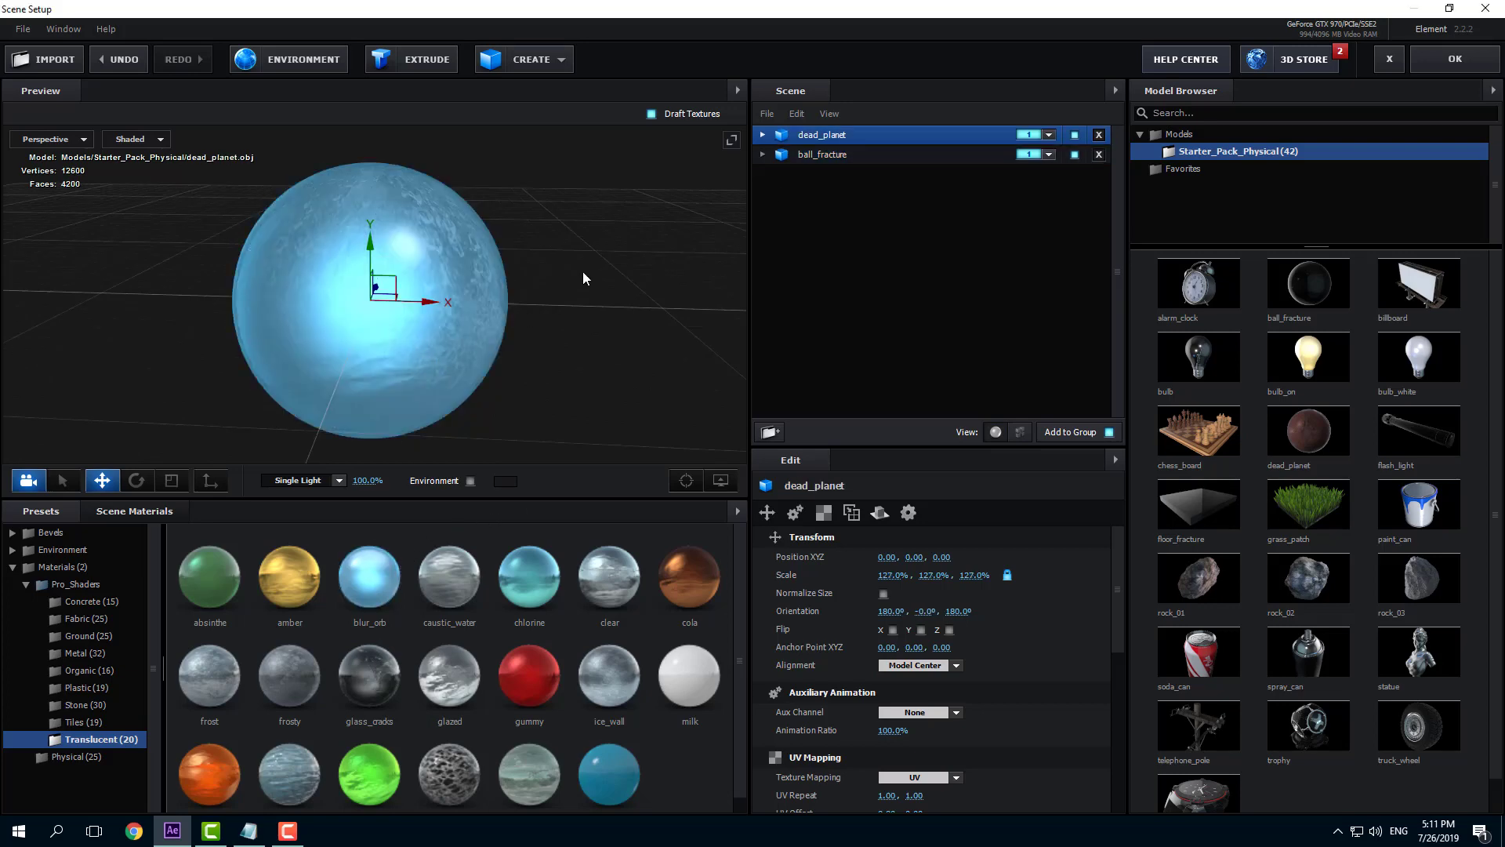
{"action": "scroll", "coordinate": [594, 356], "scroll_direction": "up", "scroll_amount": 2}
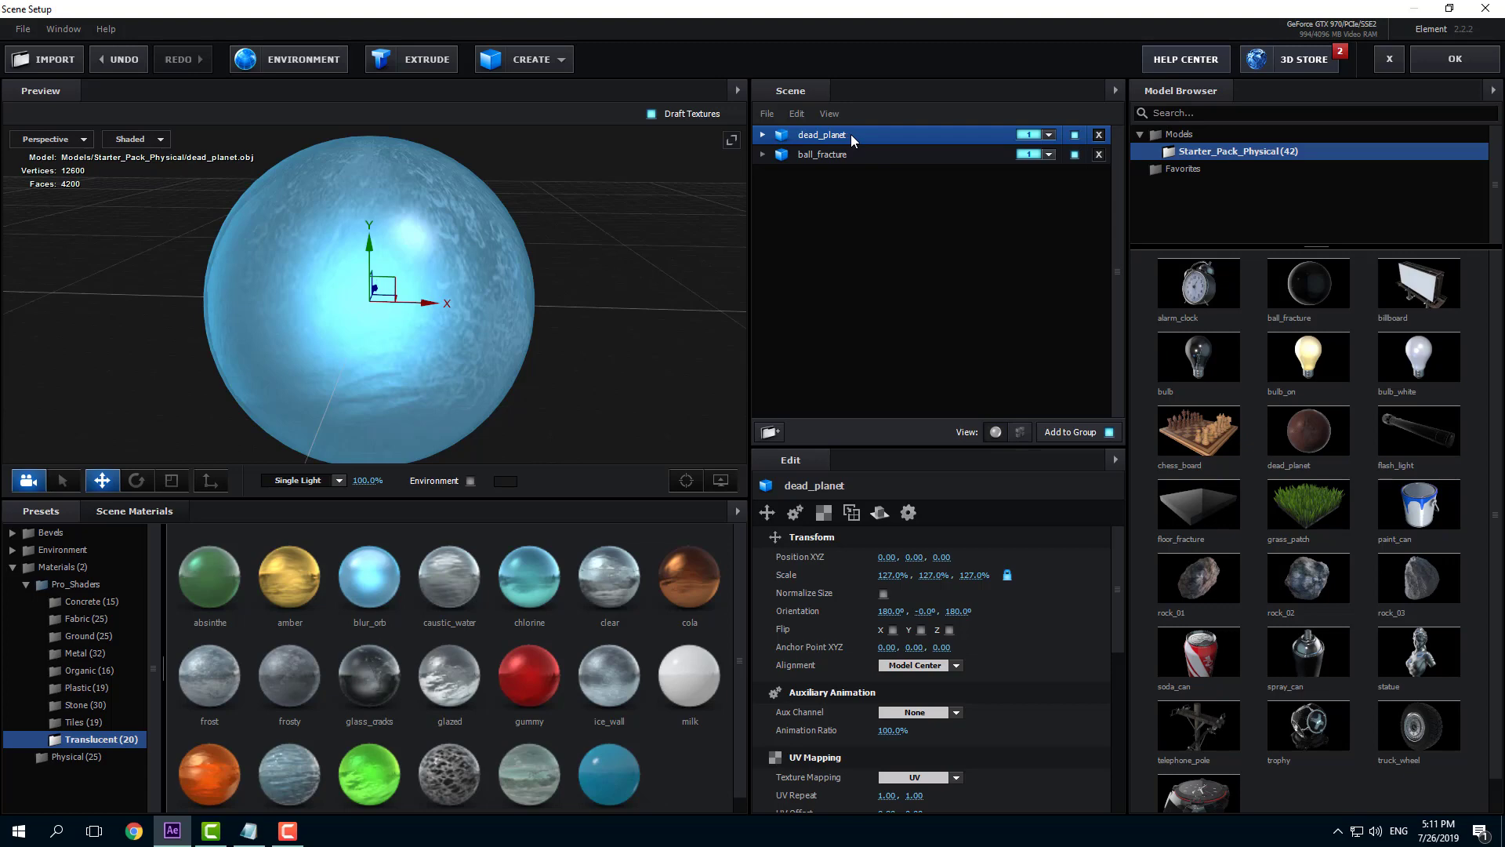
{"action": "left_click", "coordinate": [839, 152]}
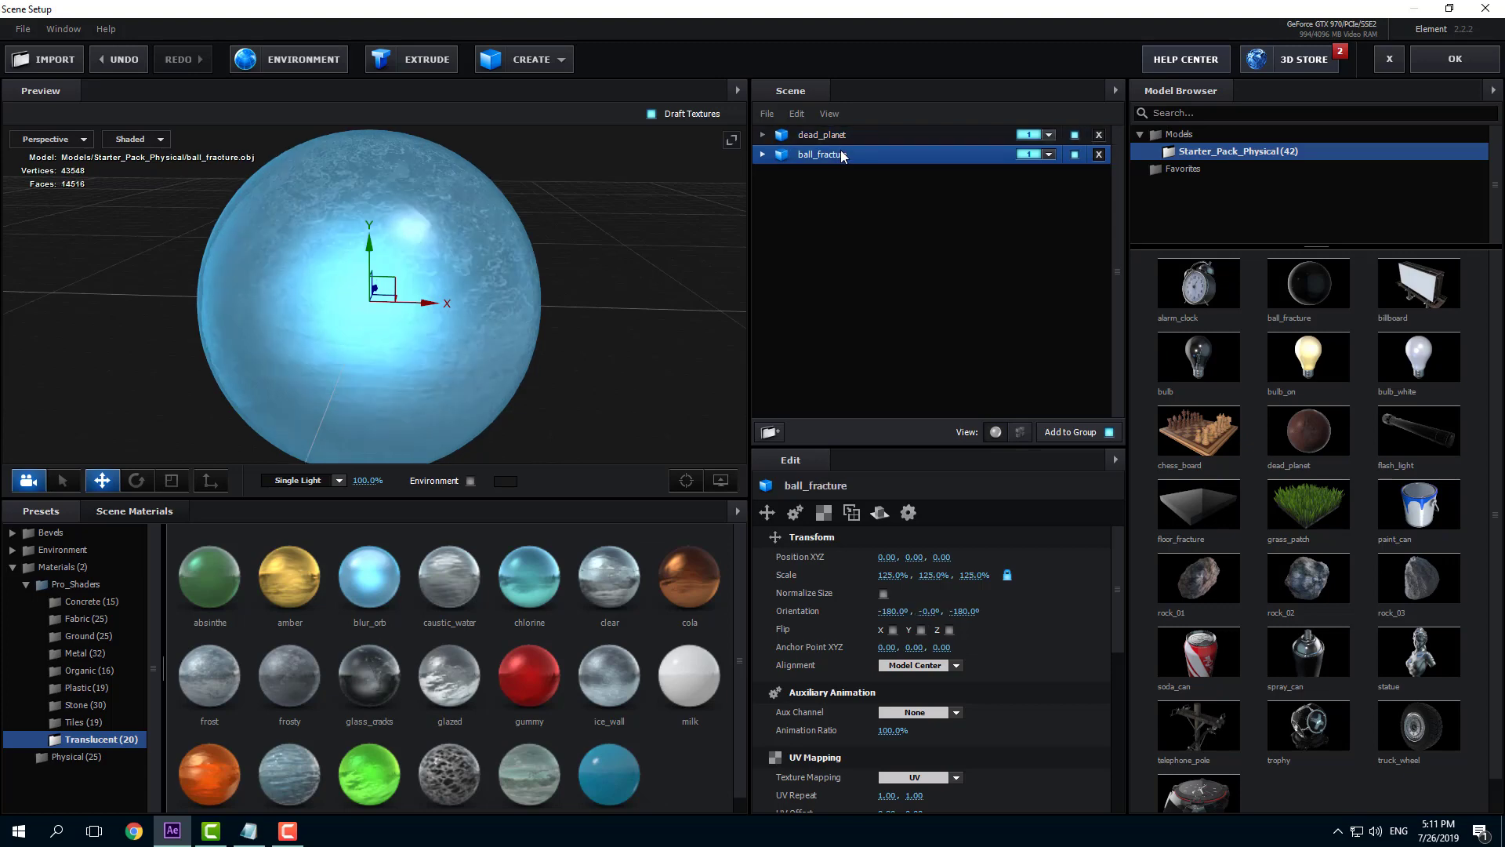
{"action": "left_click", "coordinate": [871, 136]}
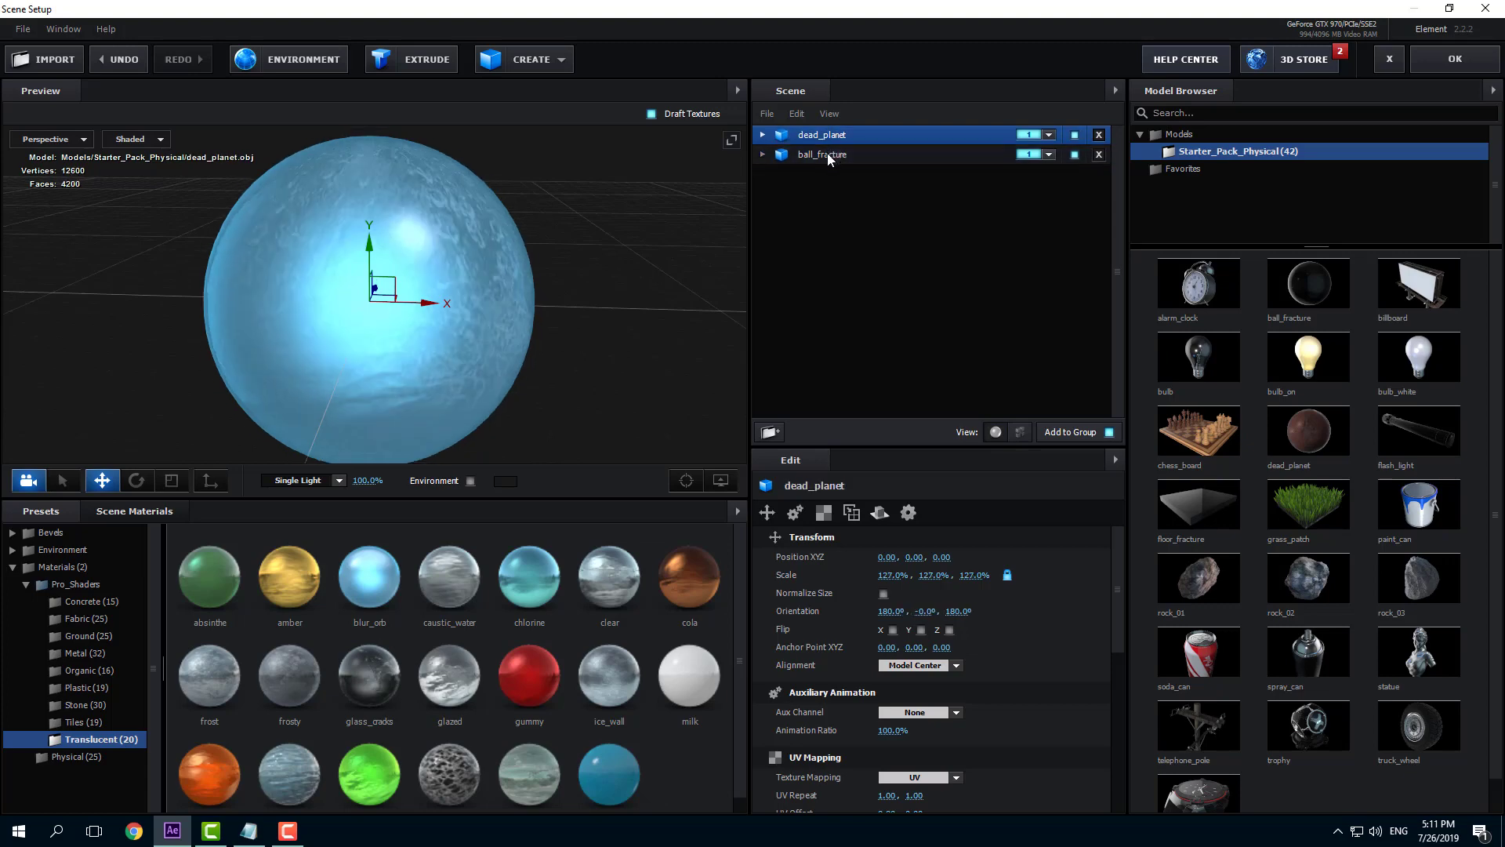
{"action": "left_click", "coordinate": [838, 154]}
{"action": "left_click", "coordinate": [871, 136]}
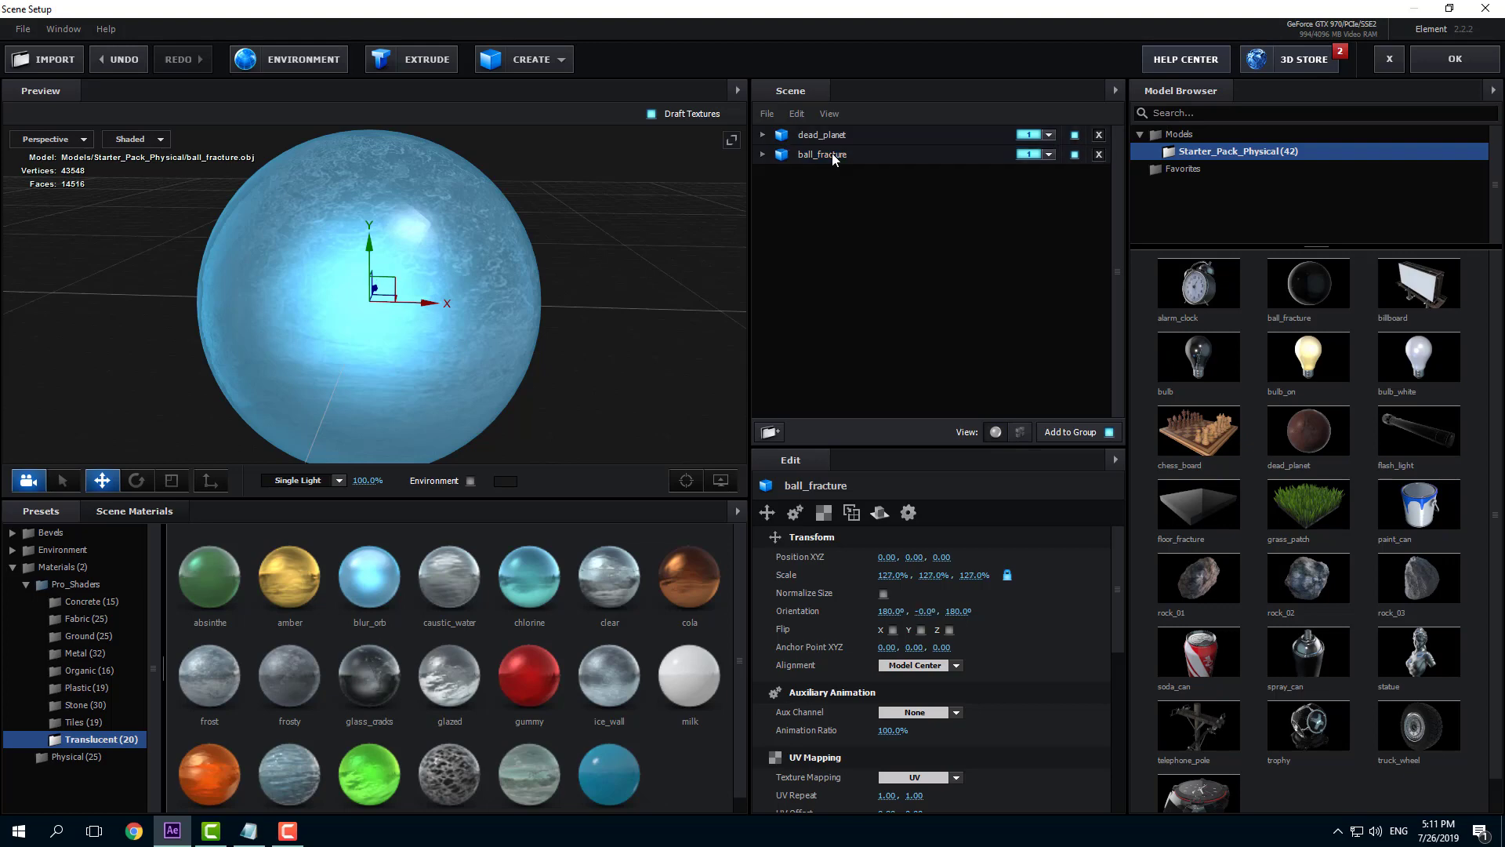
{"action": "left_click", "coordinate": [941, 155]}
{"action": "left_click", "coordinate": [1049, 154]}
{"action": "left_click", "coordinate": [1056, 177]}
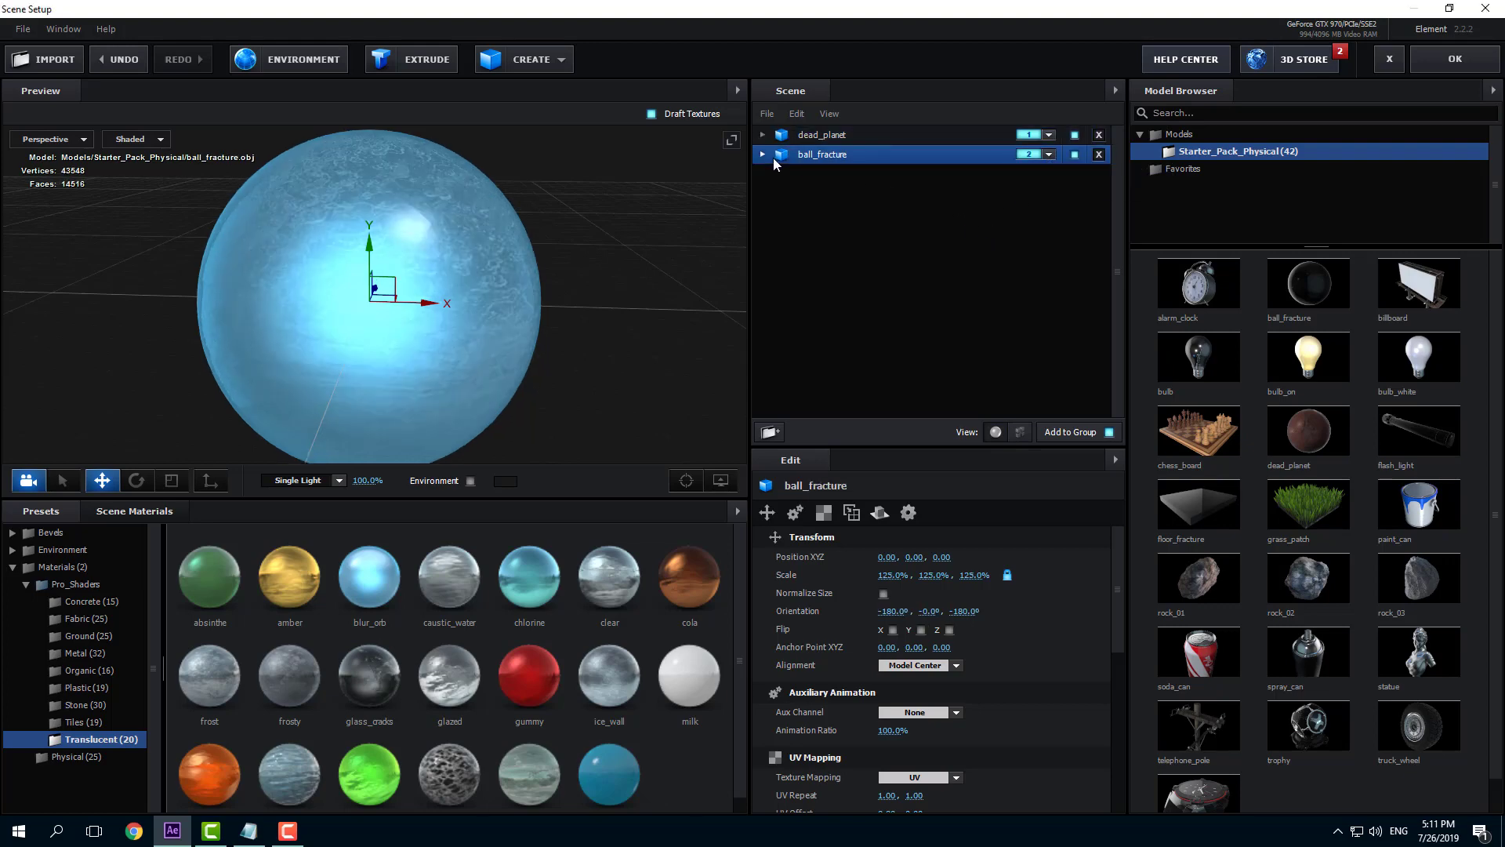
{"action": "left_click", "coordinate": [762, 154]}
{"action": "left_click", "coordinate": [835, 174]}
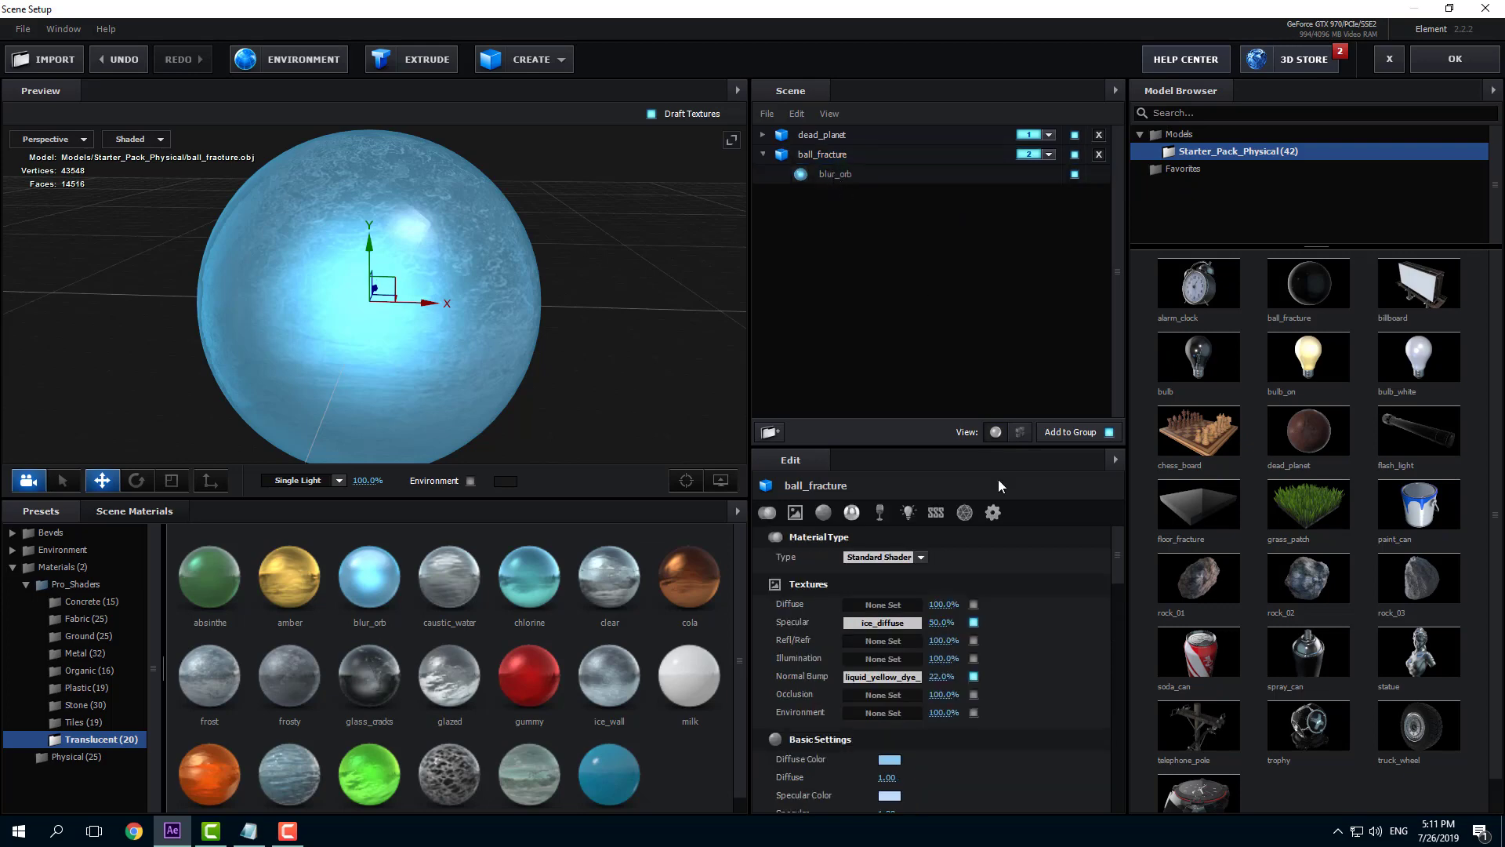
Set blur_orb's Force Opacity to 68% and copy the material
{"action": "left_click_drag", "start_coordinate": [1114, 558], "coordinate": [1117, 772]}
{"action": "left_click_drag", "start_coordinate": [891, 602], "coordinate": [869, 606]}
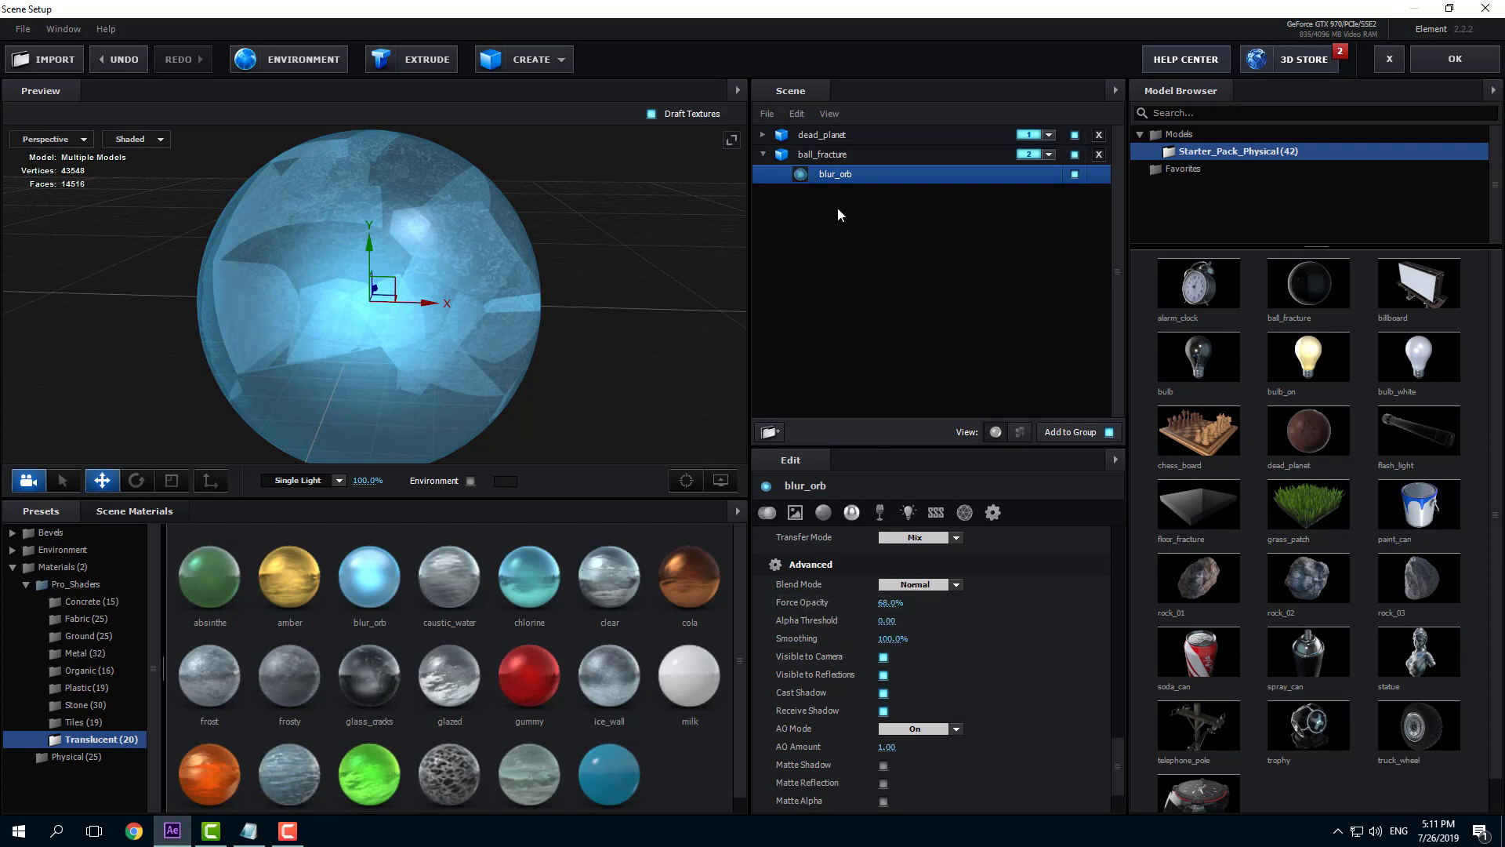
{"action": "right_click", "coordinate": [833, 177]}
{"action": "left_click", "coordinate": [889, 288]}
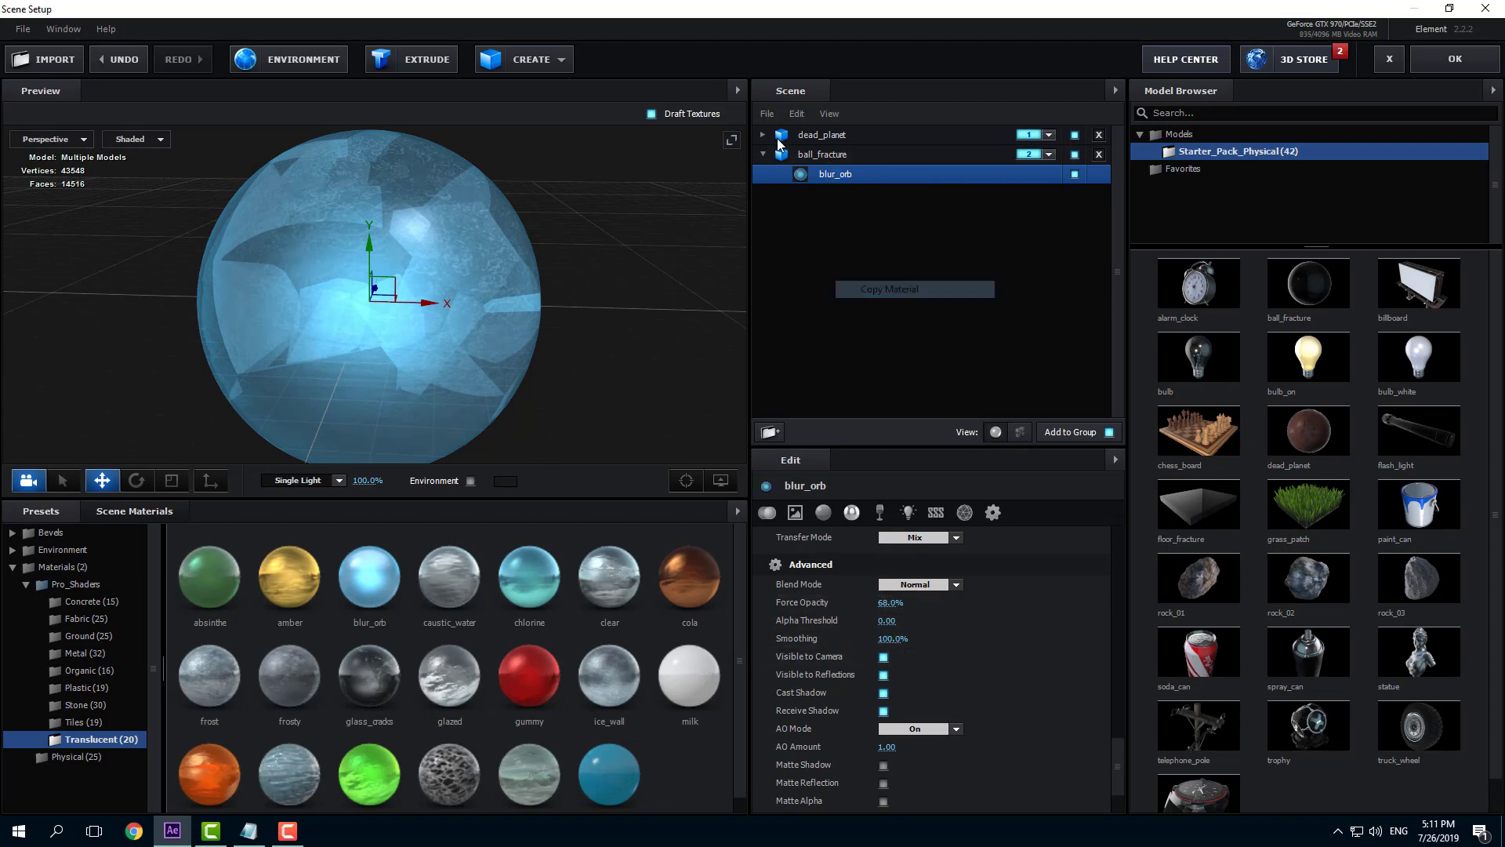
Paste the copied blur_orb material onto dead_planet's material slot
{"action": "left_click", "coordinate": [763, 134]}
{"action": "left_click", "coordinate": [819, 134]}
{"action": "left_click", "coordinate": [836, 154]}
{"action": "right_click", "coordinate": [836, 153]}
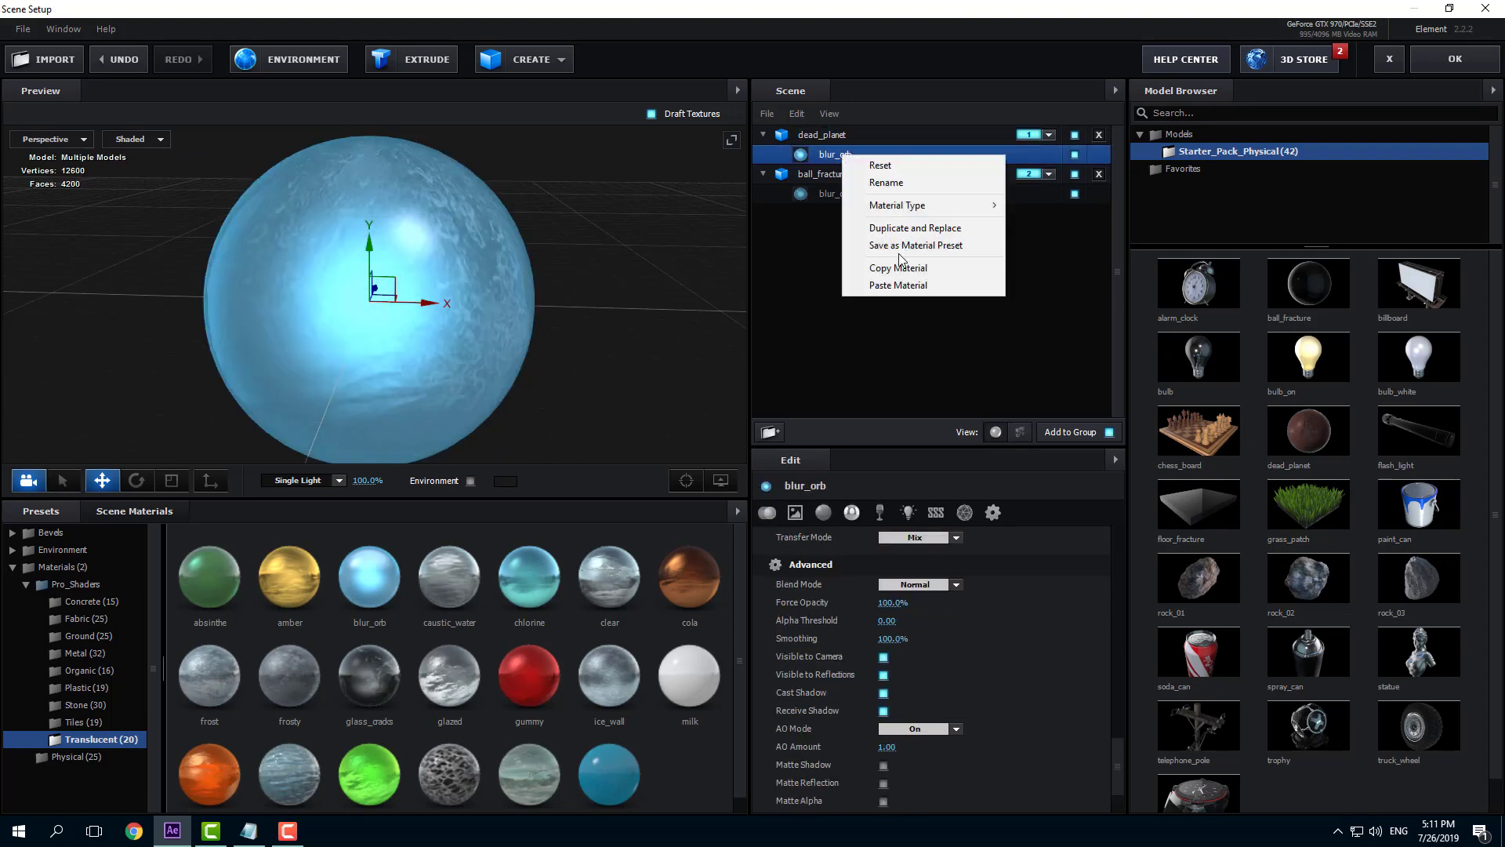
{"action": "left_click", "coordinate": [899, 285]}
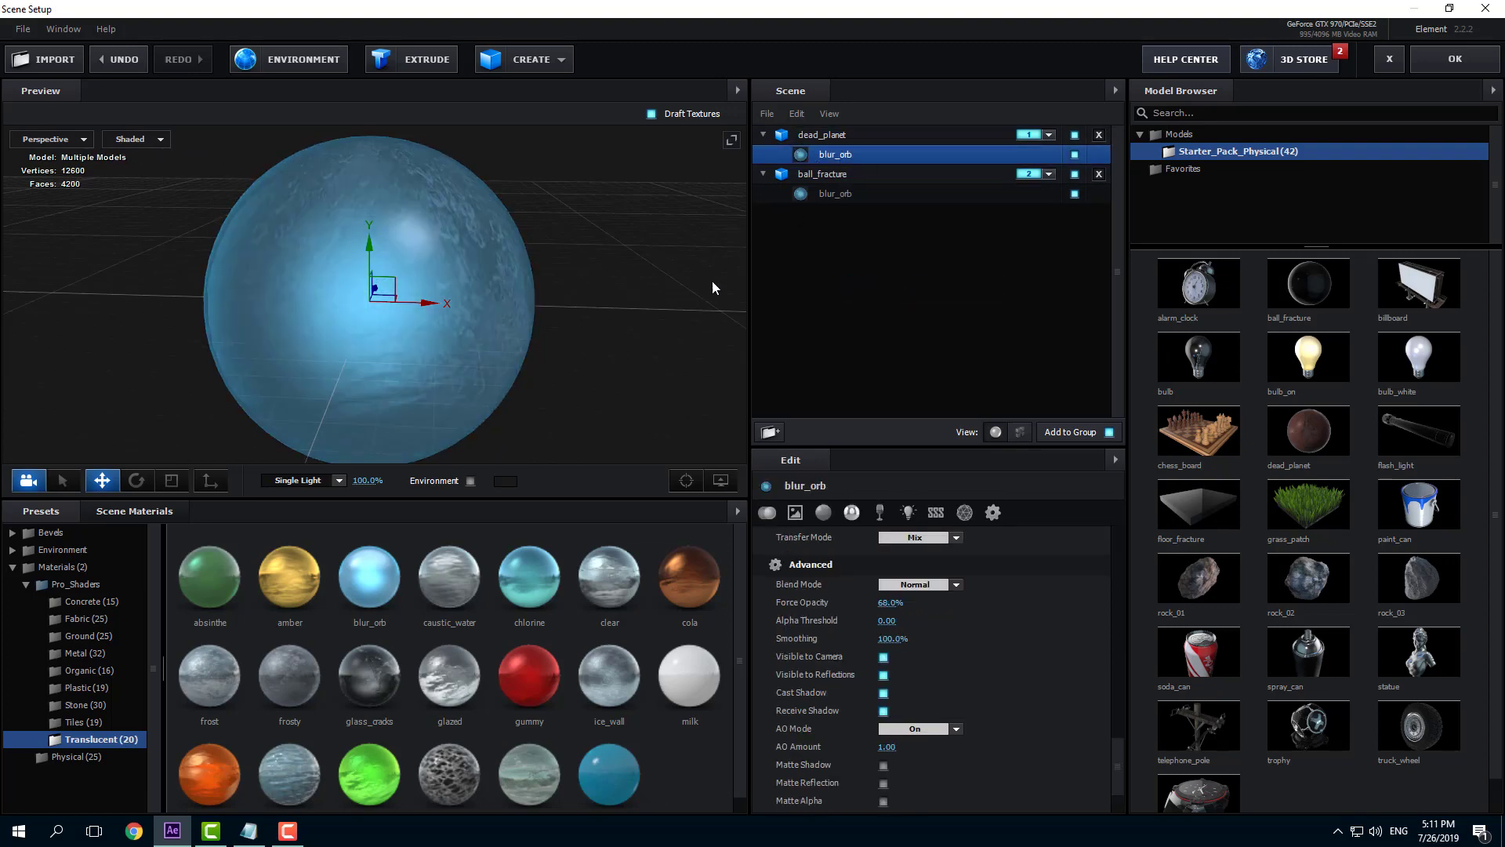
{"action": "left_click", "coordinate": [469, 481]}
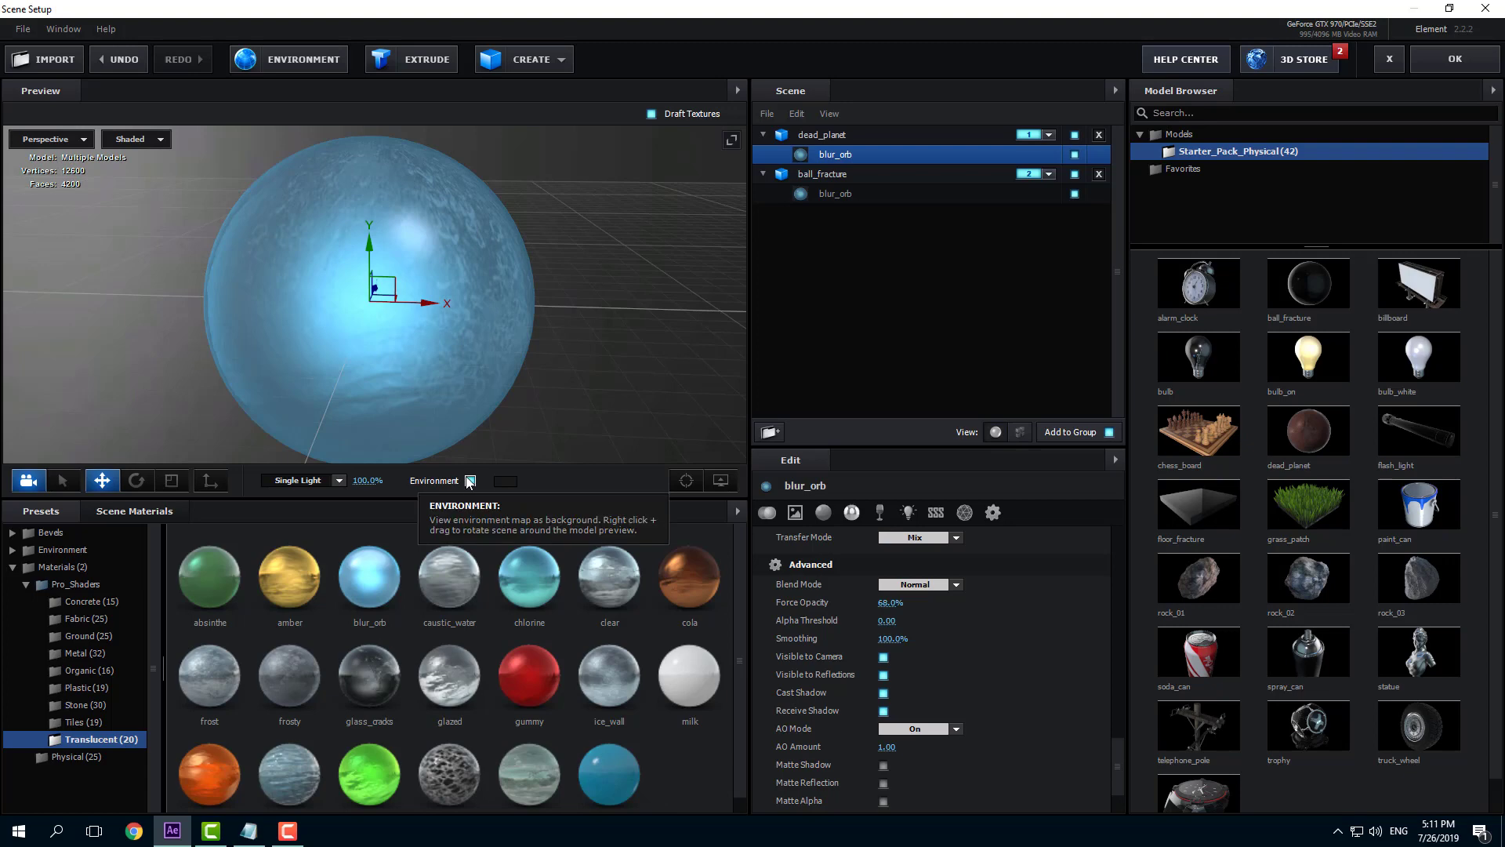
Set the scene environment map to Basic_2K_10.dds
{"action": "mouse_move", "coordinate": [566, 369]}
{"action": "left_mouse_down"}
{"action": "mouse_move", "coordinate": [588, 342]}
{"action": "mouse_move", "coordinate": [553, 346]}
{"action": "mouse_move", "coordinate": [575, 354]}
{"action": "left_mouse_up"}
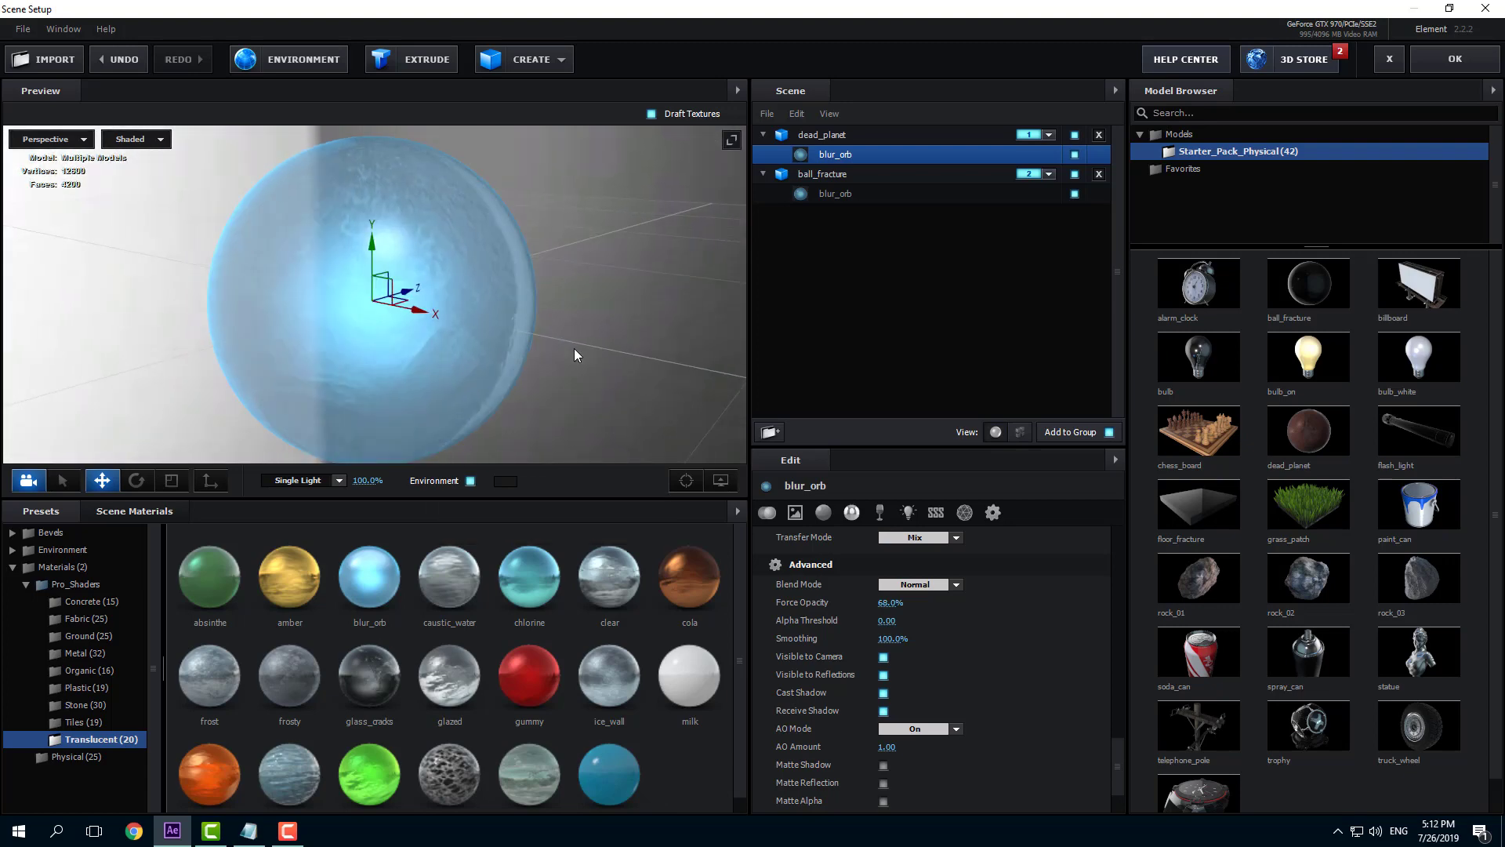
{"action": "left_click", "coordinate": [342, 62]}
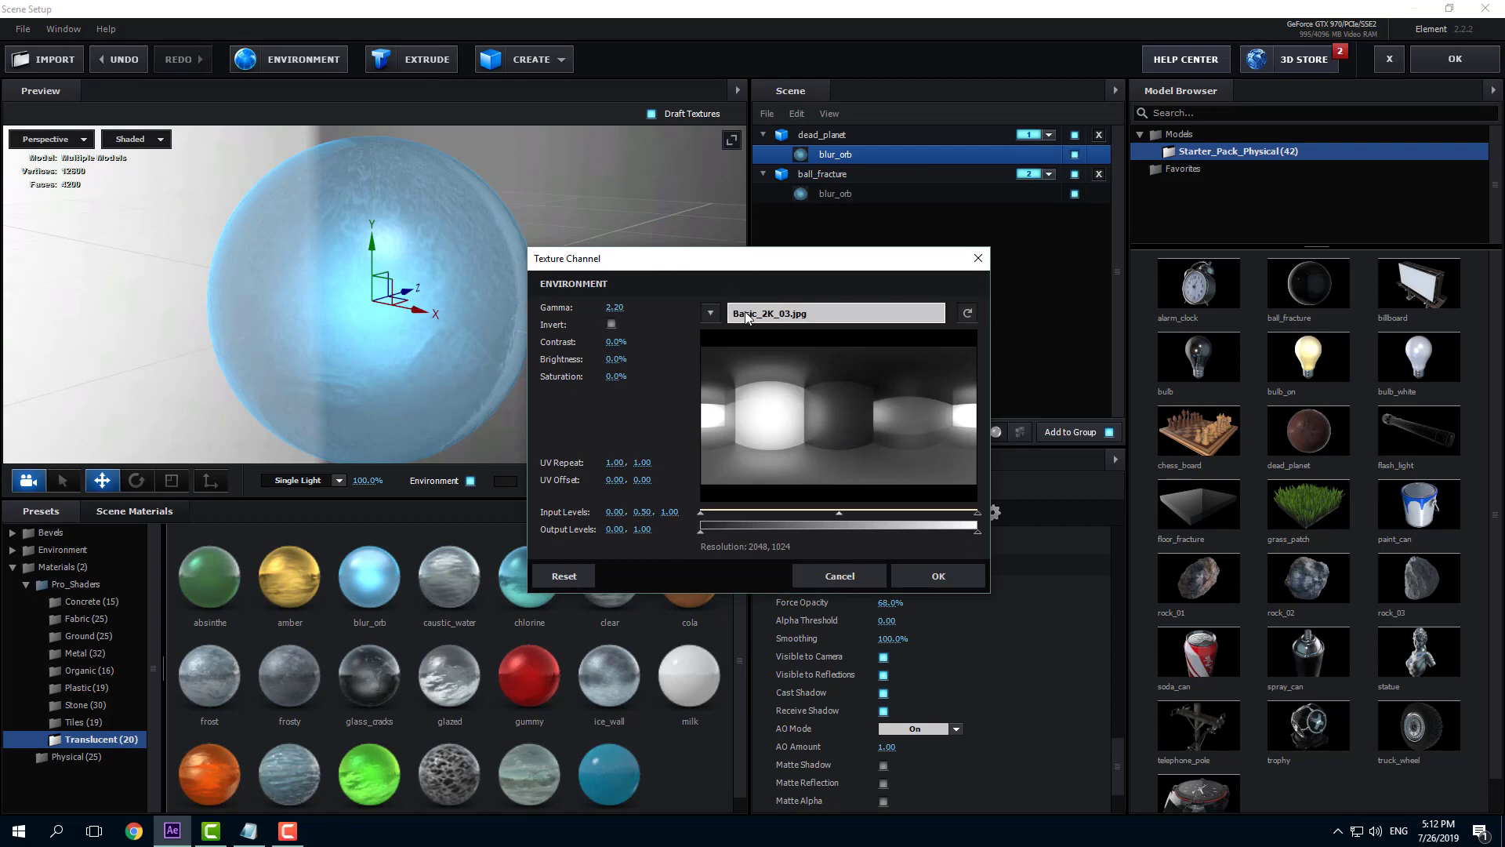
{"action": "left_click", "coordinate": [780, 351]}
{"action": "left_click", "coordinate": [1046, 493]}
{"action": "left_click", "coordinate": [1142, 667]}
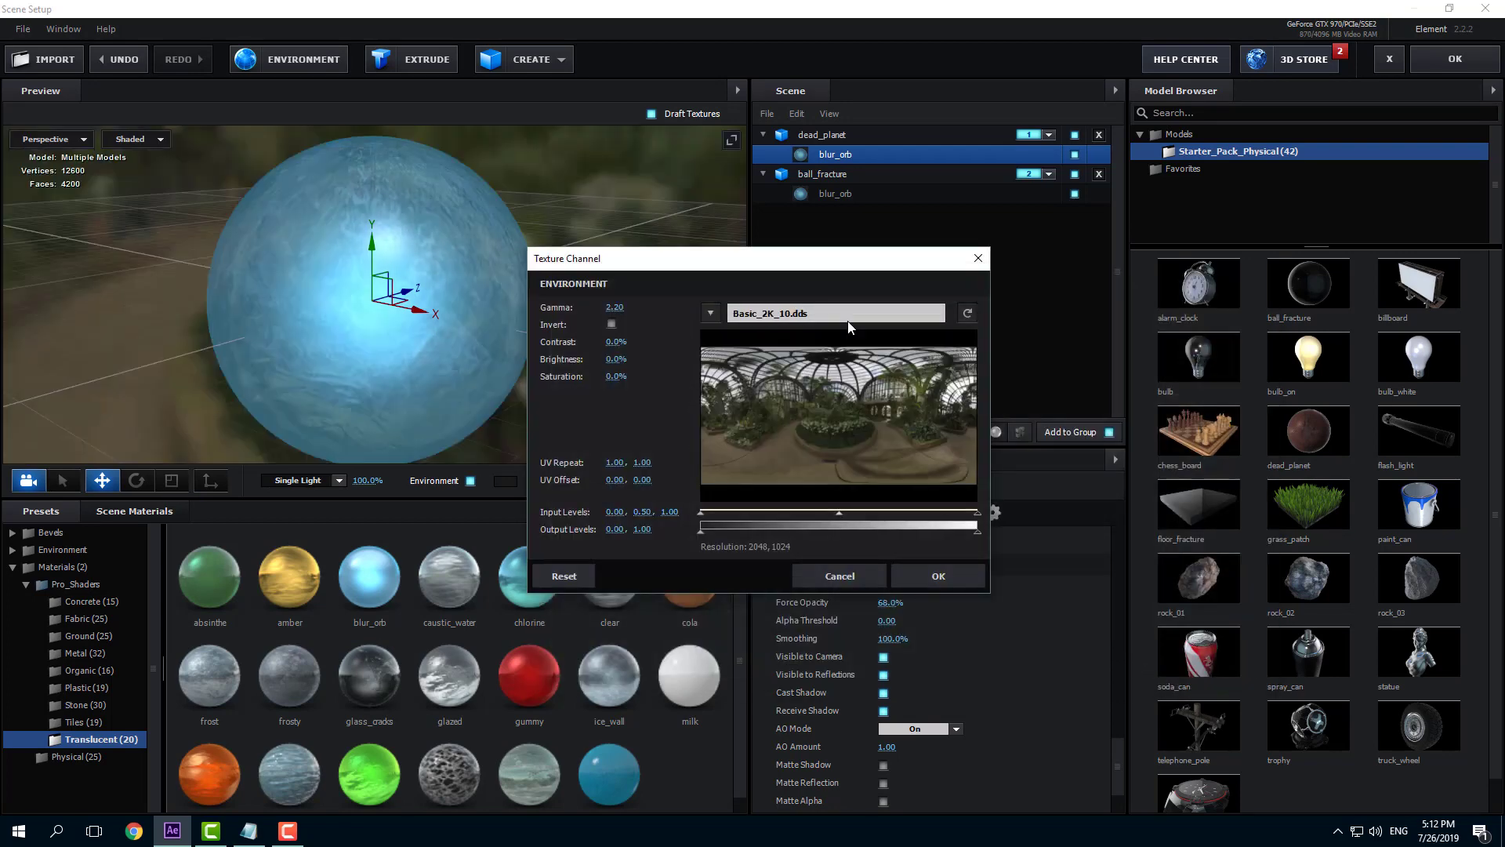
{"action": "left_click", "coordinate": [972, 576]}
{"action": "left_click_drag", "start_coordinate": [609, 331], "coordinate": [640, 276]}
Close Scene Setup with OK and return the current time to the start
{"action": "left_click", "coordinate": [845, 194]}
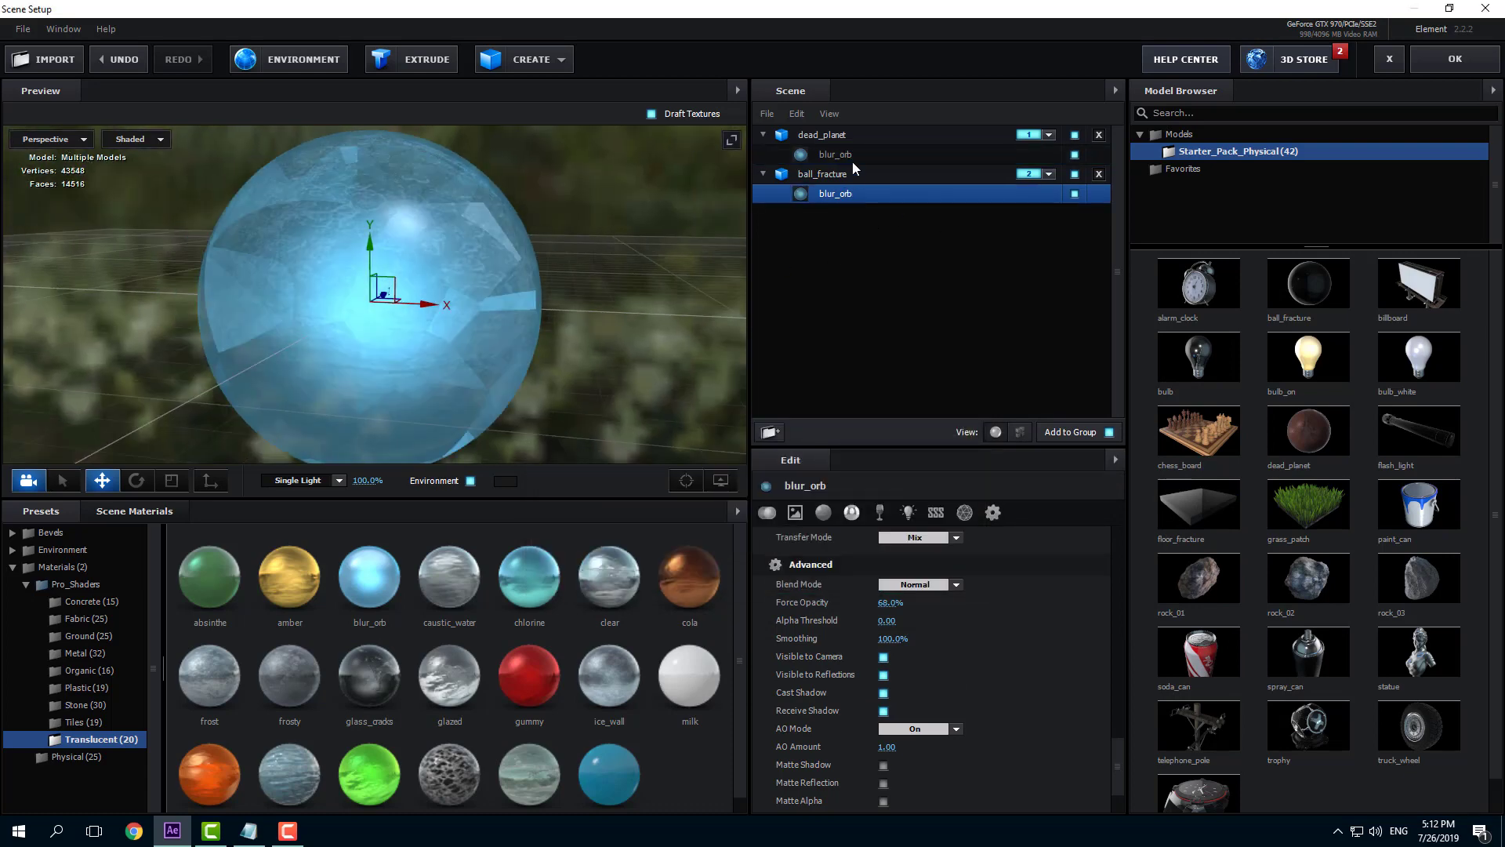
{"action": "left_click", "coordinate": [854, 157]}
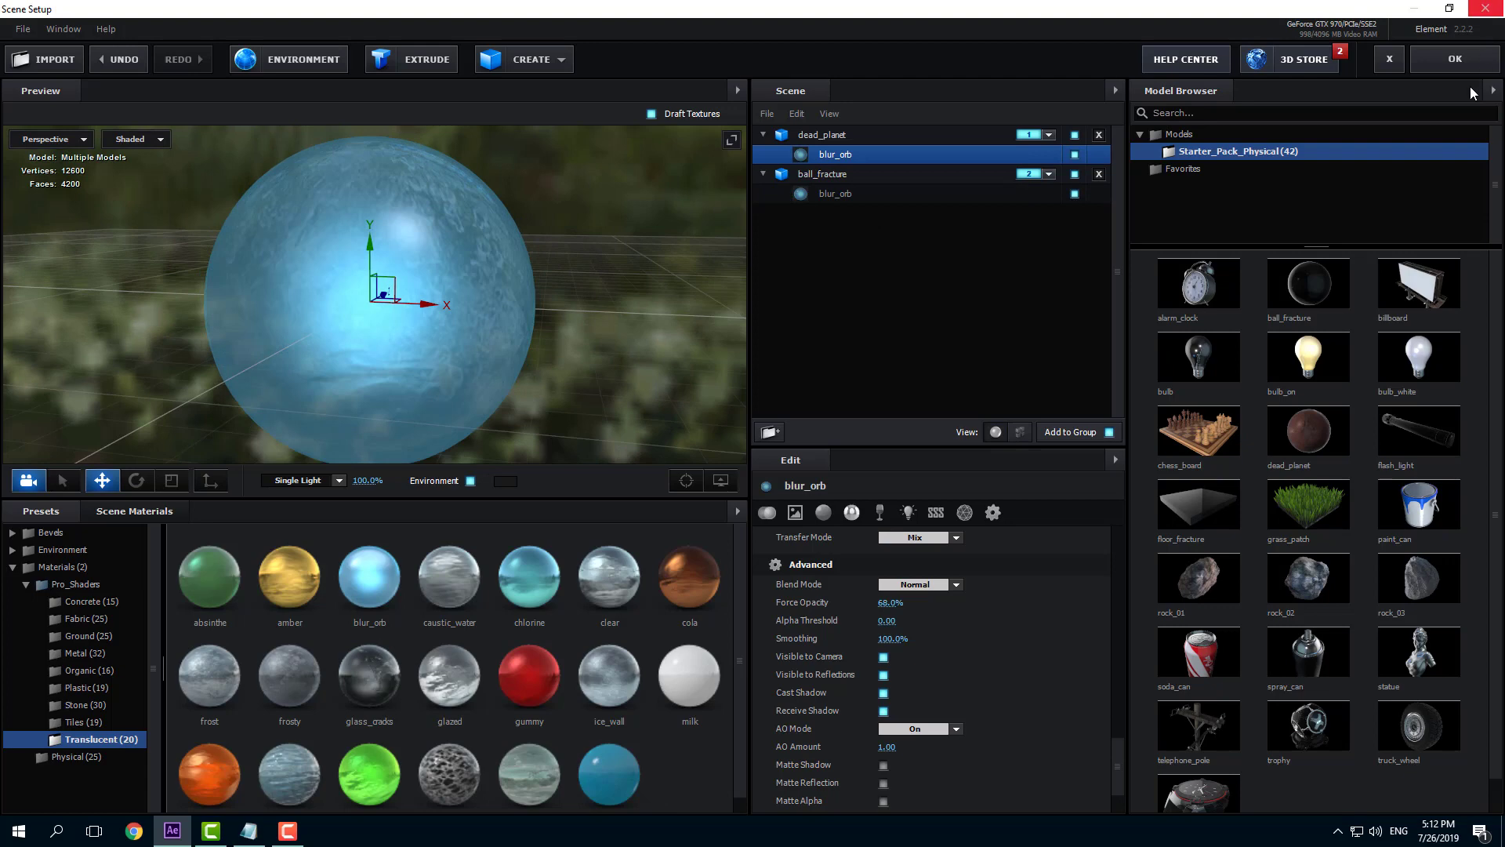
{"action": "left_click", "coordinate": [1457, 67]}
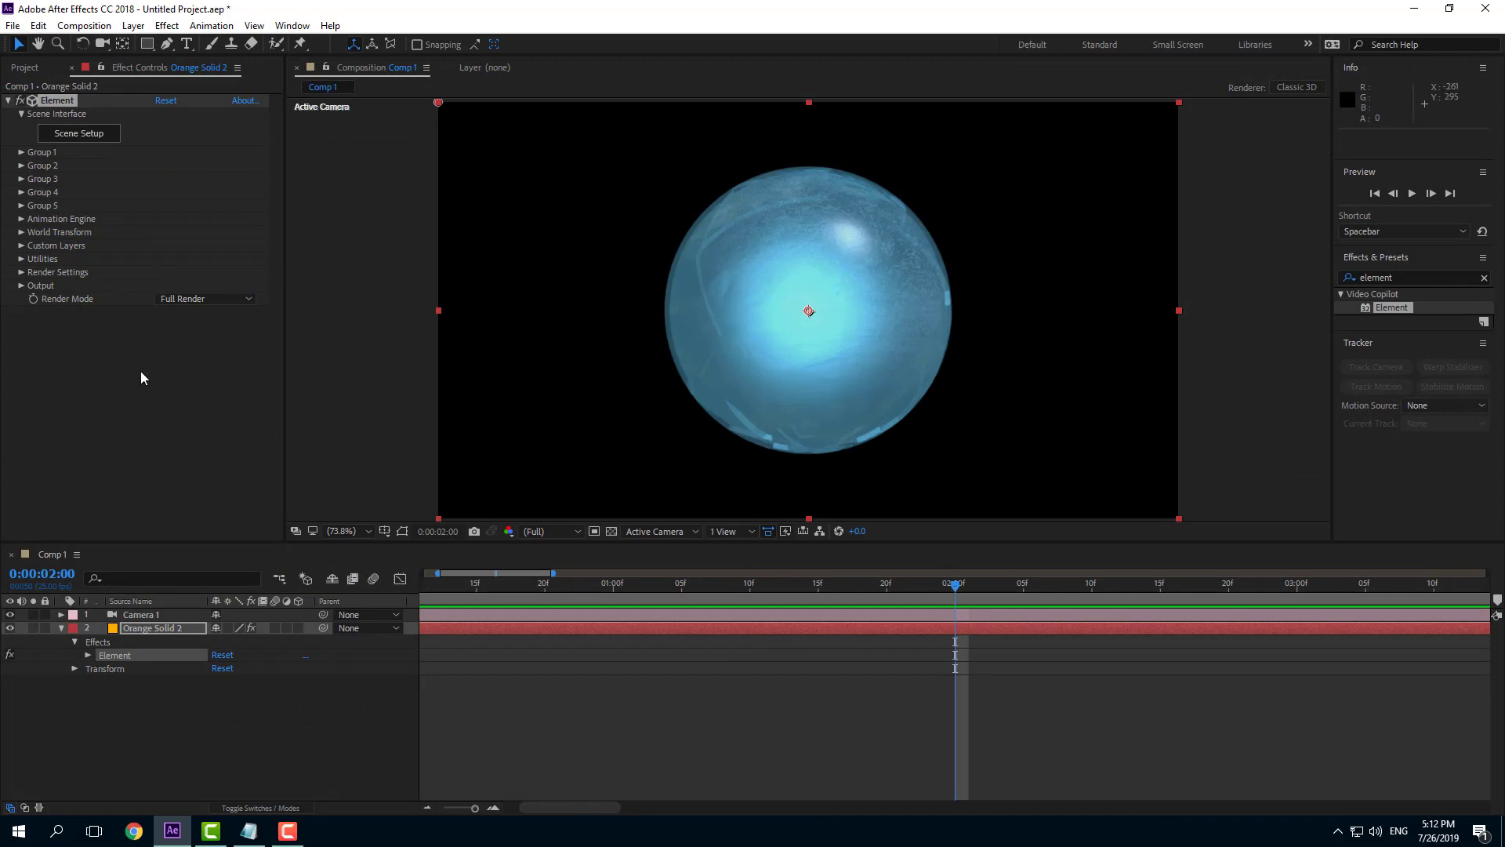
{"action": "left_click_drag", "start_coordinate": [491, 594], "coordinate": [267, 602]}
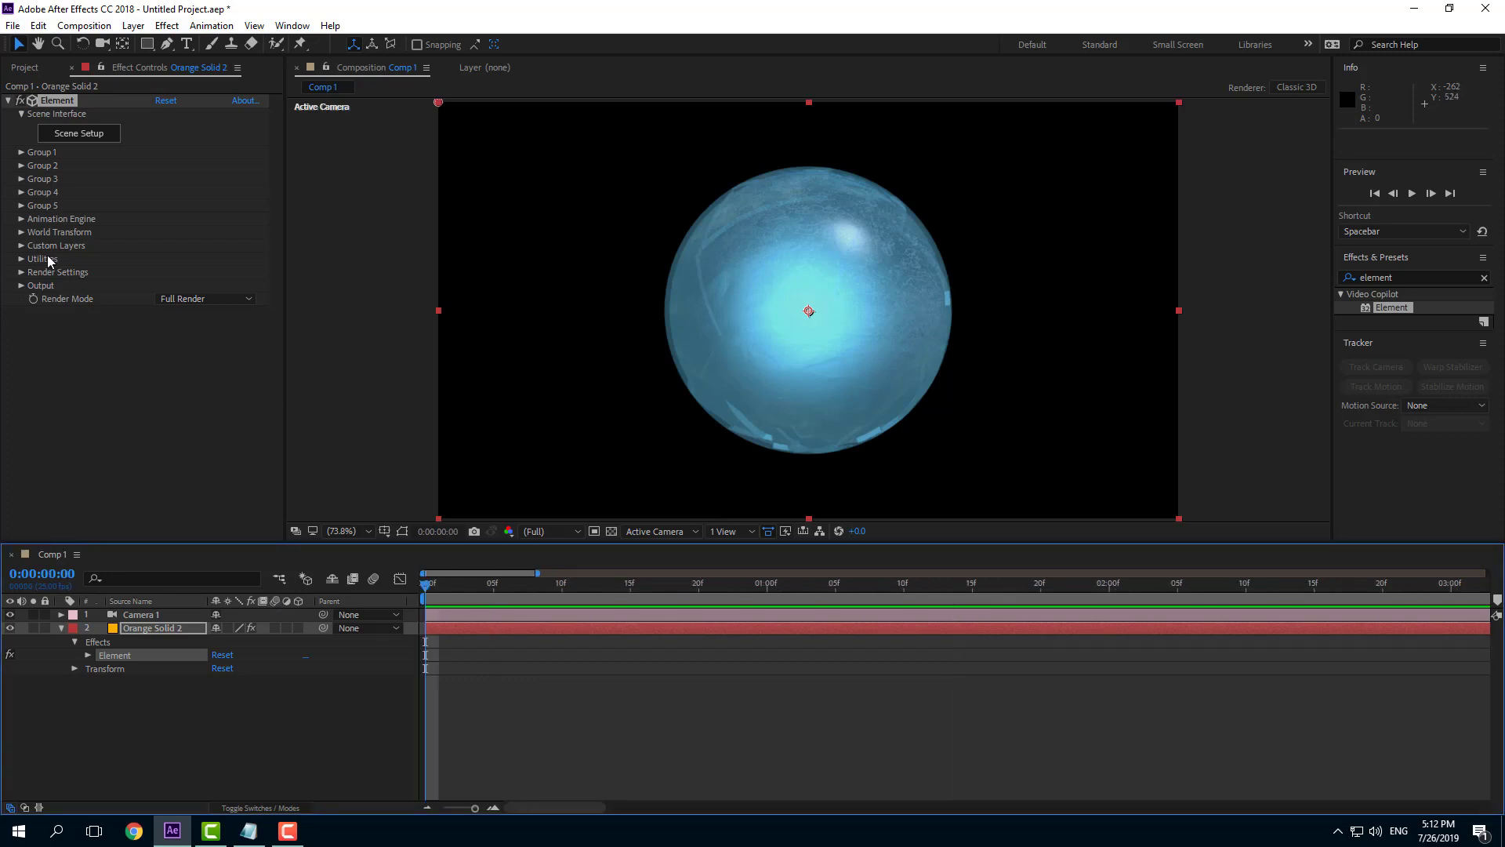
{"action": "left_click", "coordinate": [22, 218]}
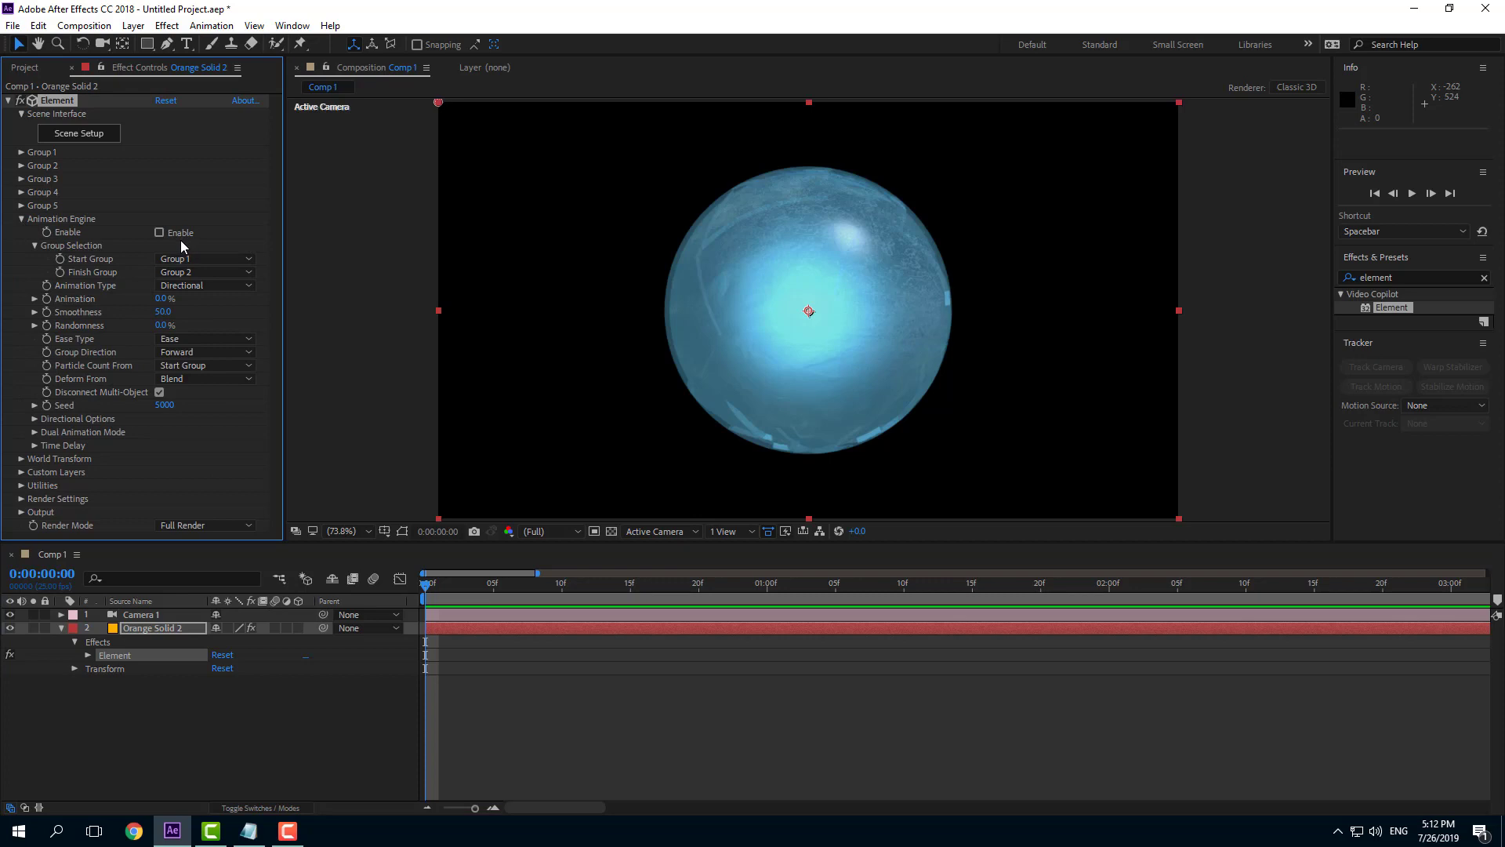
Enable the Animation Engine and keyframe Animation at 0:00:02:00 on a 15-second timeline
{"action": "left_click", "coordinate": [179, 234]}
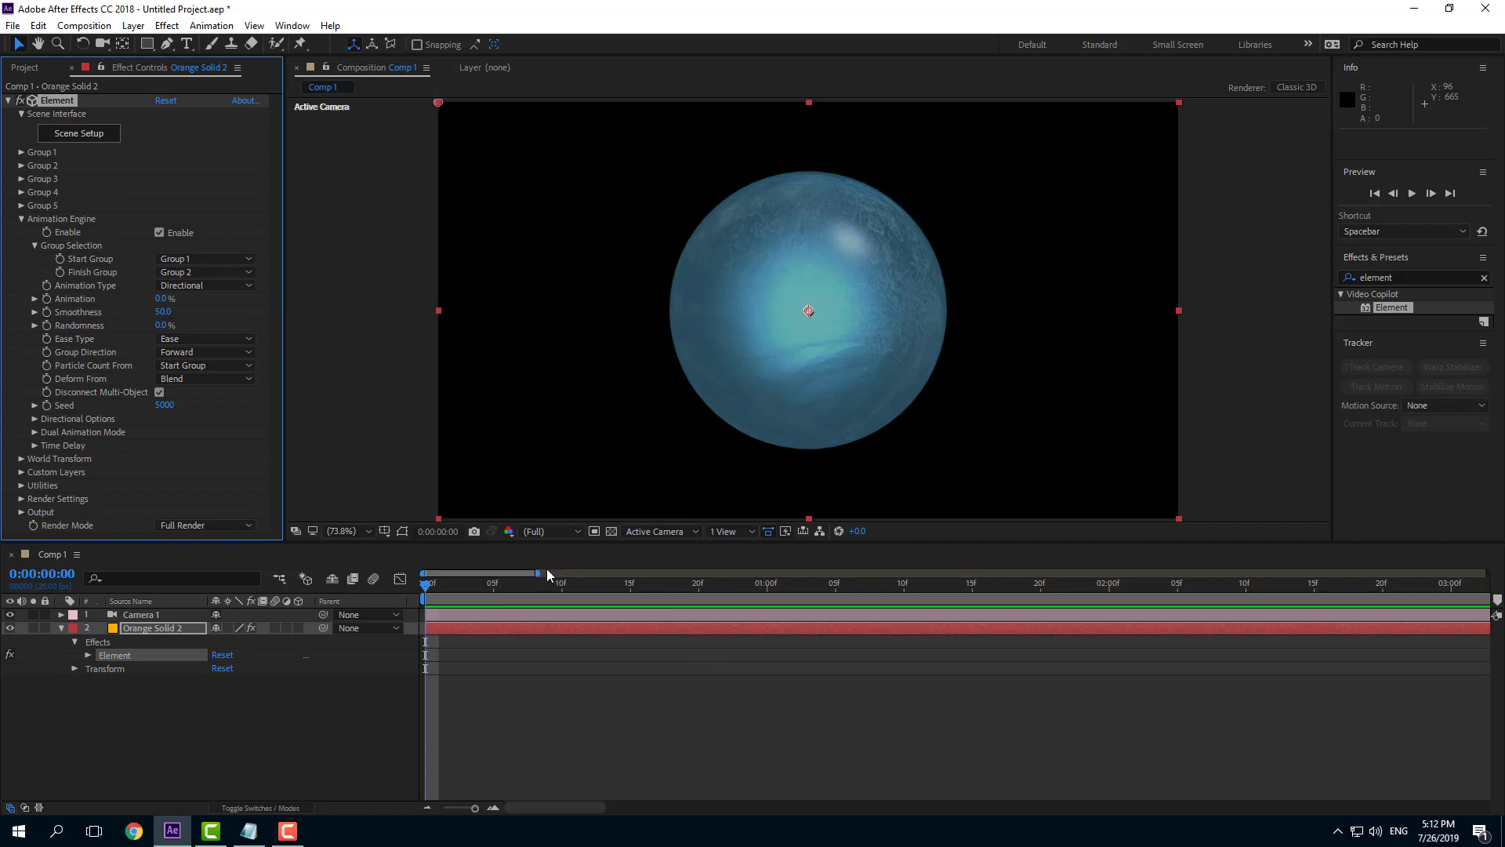
{"action": "left_click_drag", "start_coordinate": [537, 573], "coordinate": [963, 573]}
{"action": "left_click_drag", "start_coordinate": [554, 598], "coordinate": [568, 598]}
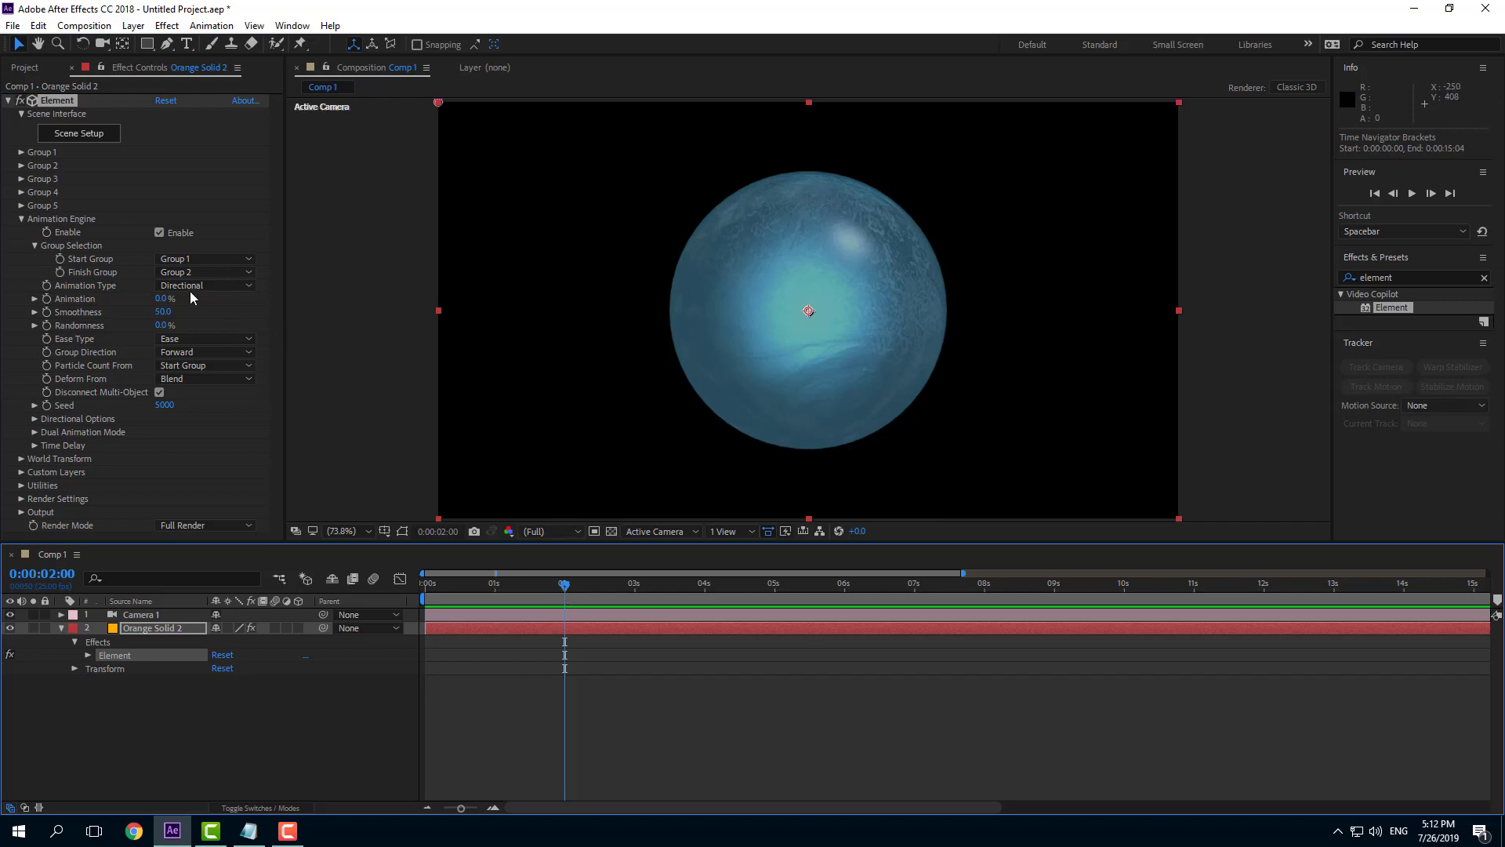
{"action": "left_click", "coordinate": [48, 304]}
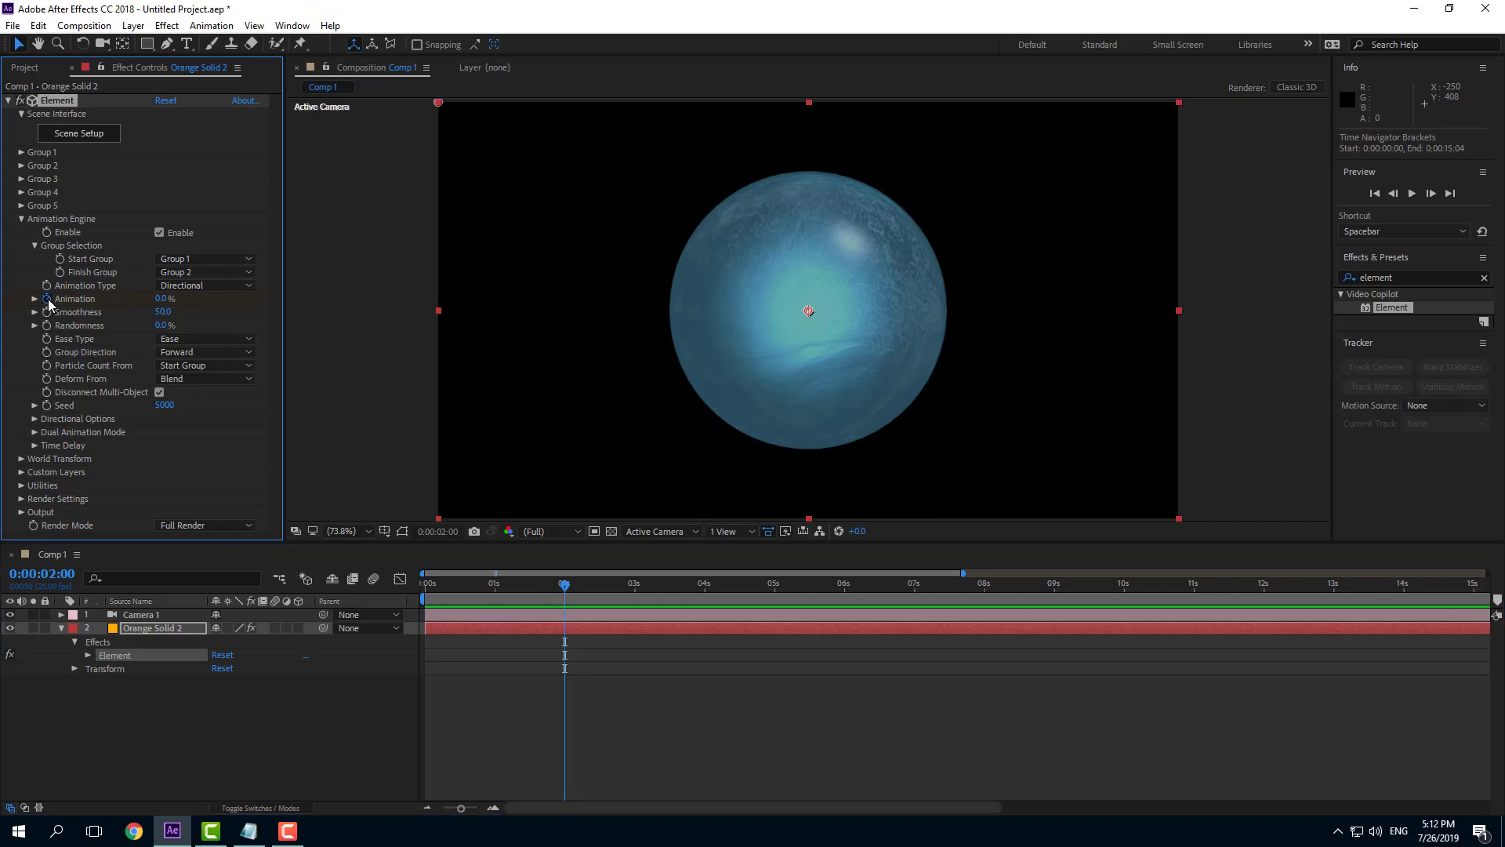
Reveal Animation in the timeline and key it to 100% at 0:00:02:01
{"action": "right_click", "coordinate": [83, 302]}
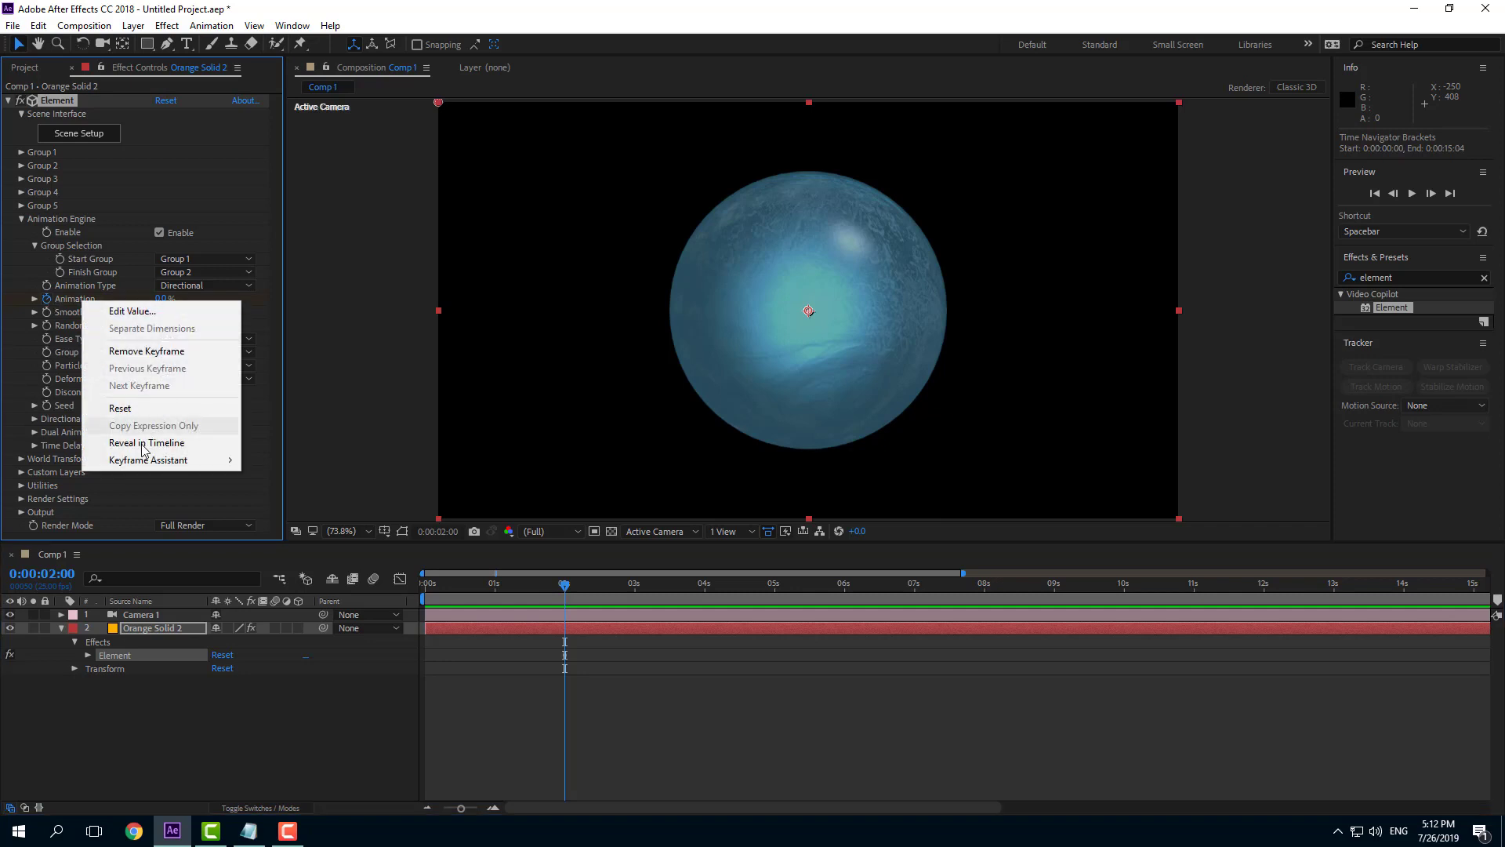
{"action": "left_click", "coordinate": [157, 442]}
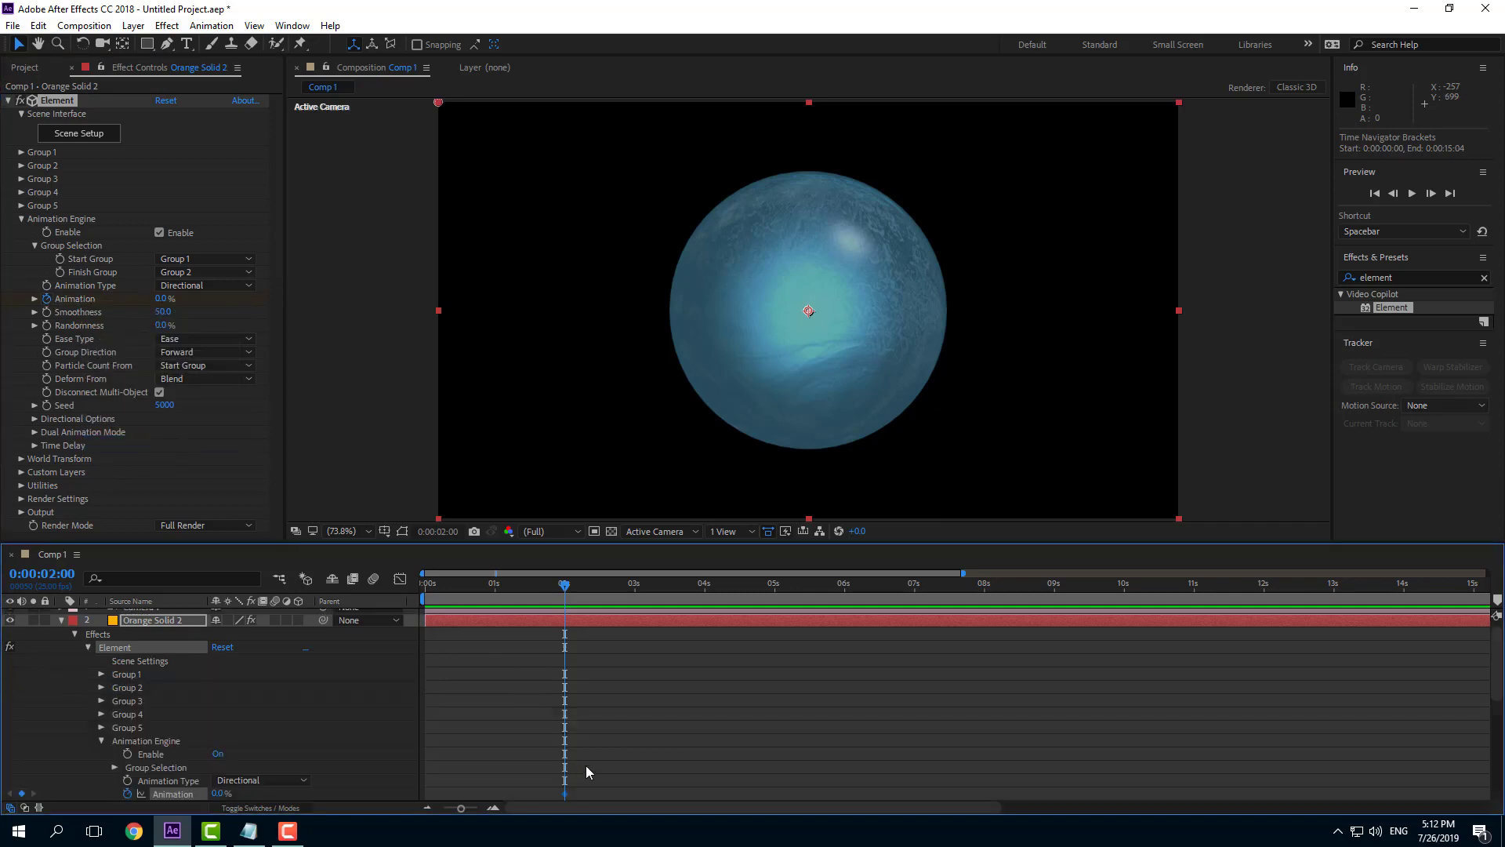
{"action": "left_click_drag", "start_coordinate": [564, 587], "coordinate": [571, 601]}
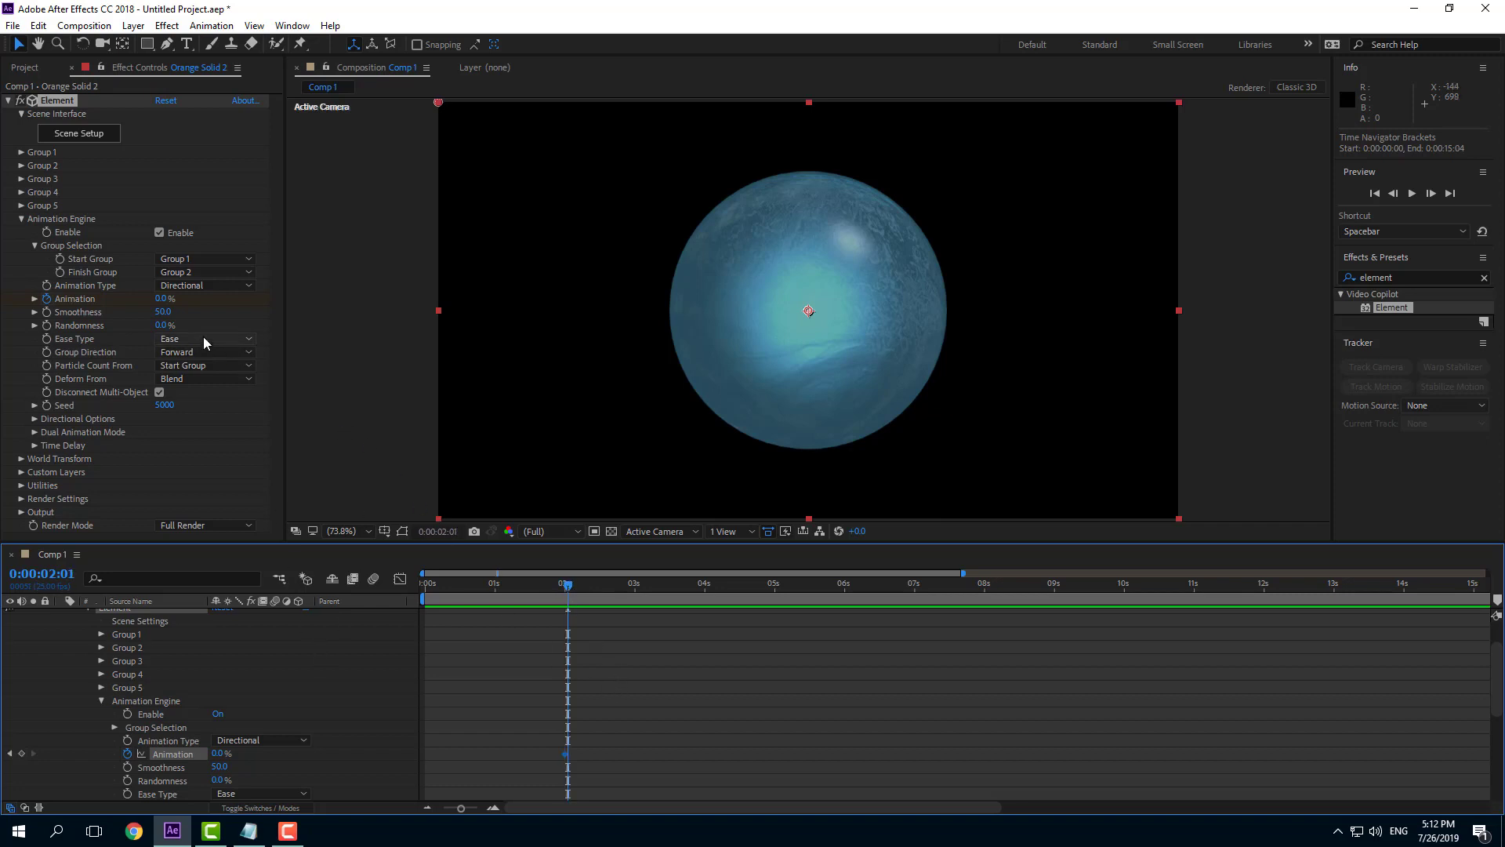
{"action": "left_click_drag", "start_coordinate": [162, 298], "coordinate": [640, 313]}
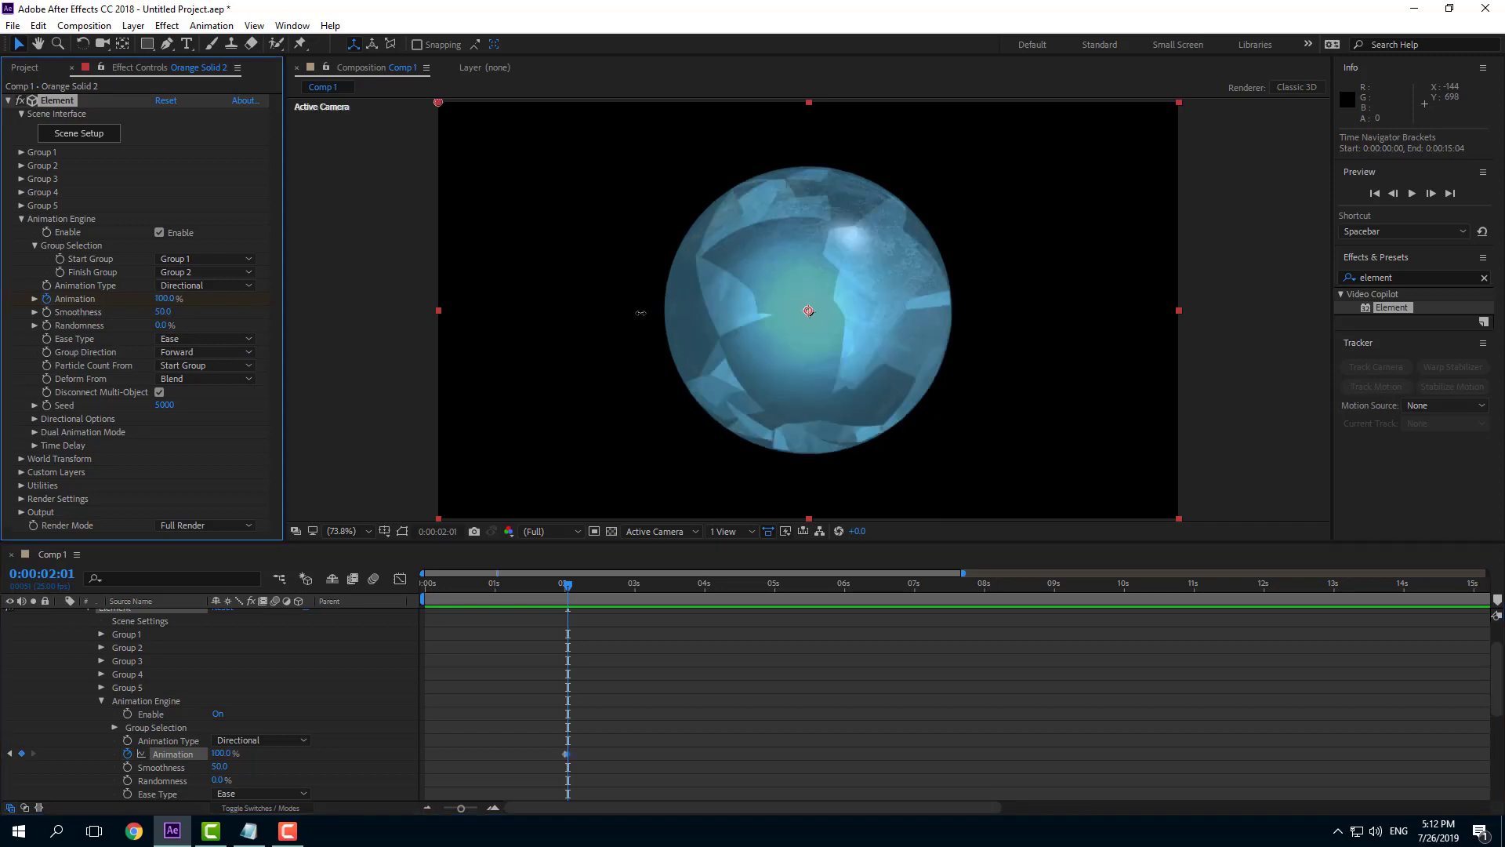
{"action": "left_click_drag", "start_coordinate": [567, 590], "coordinate": [569, 594]}
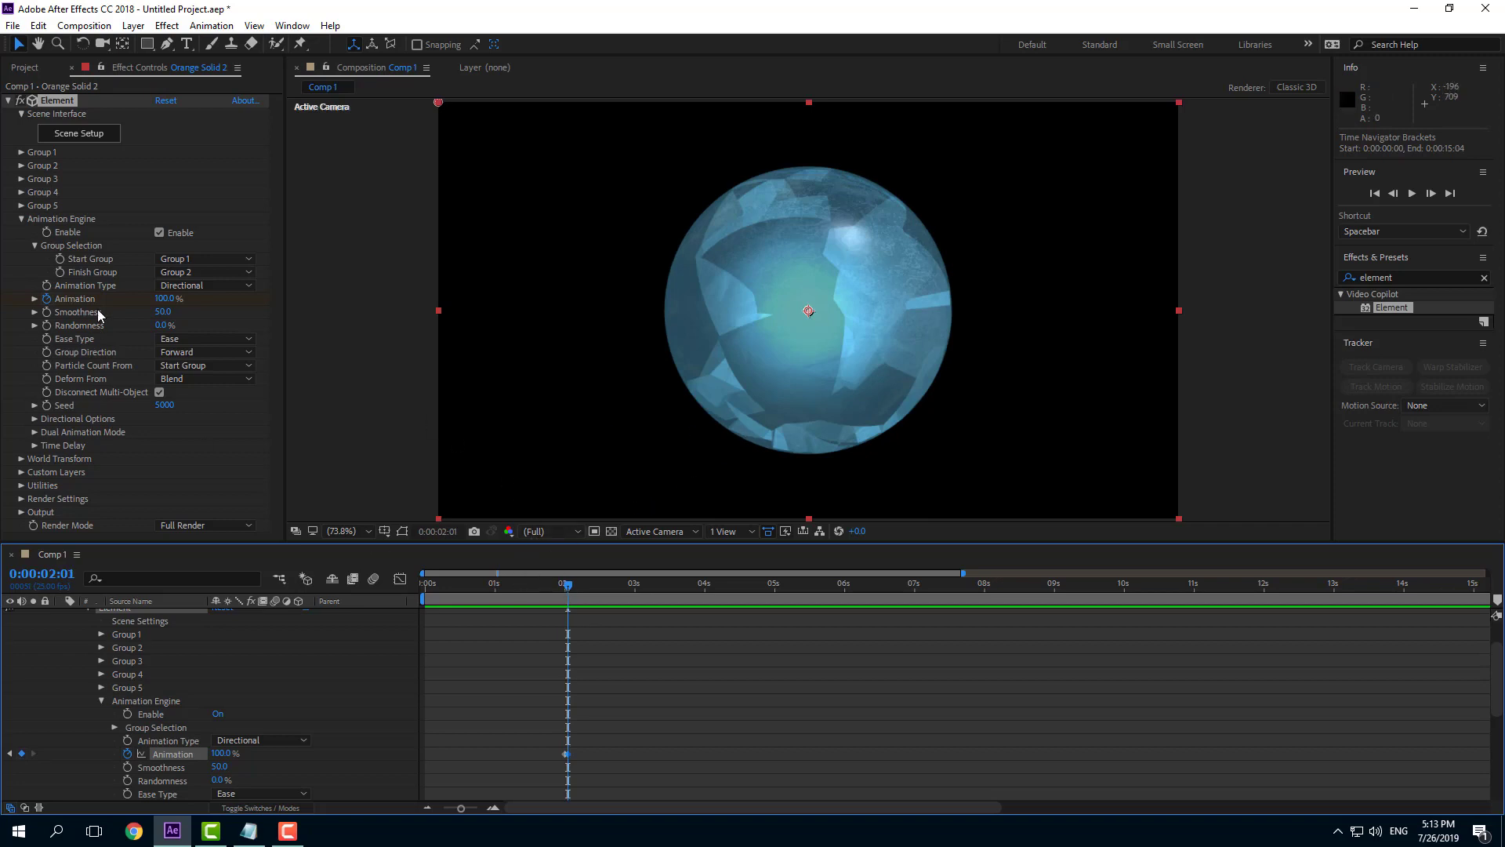
Enable Multi-Object under Group 2's Particle Look and raise Scatter Multiplier to 0.88
{"action": "left_click", "coordinate": [22, 153]}
{"action": "left_click", "coordinate": [22, 153]}
{"action": "left_click", "coordinate": [22, 166]}
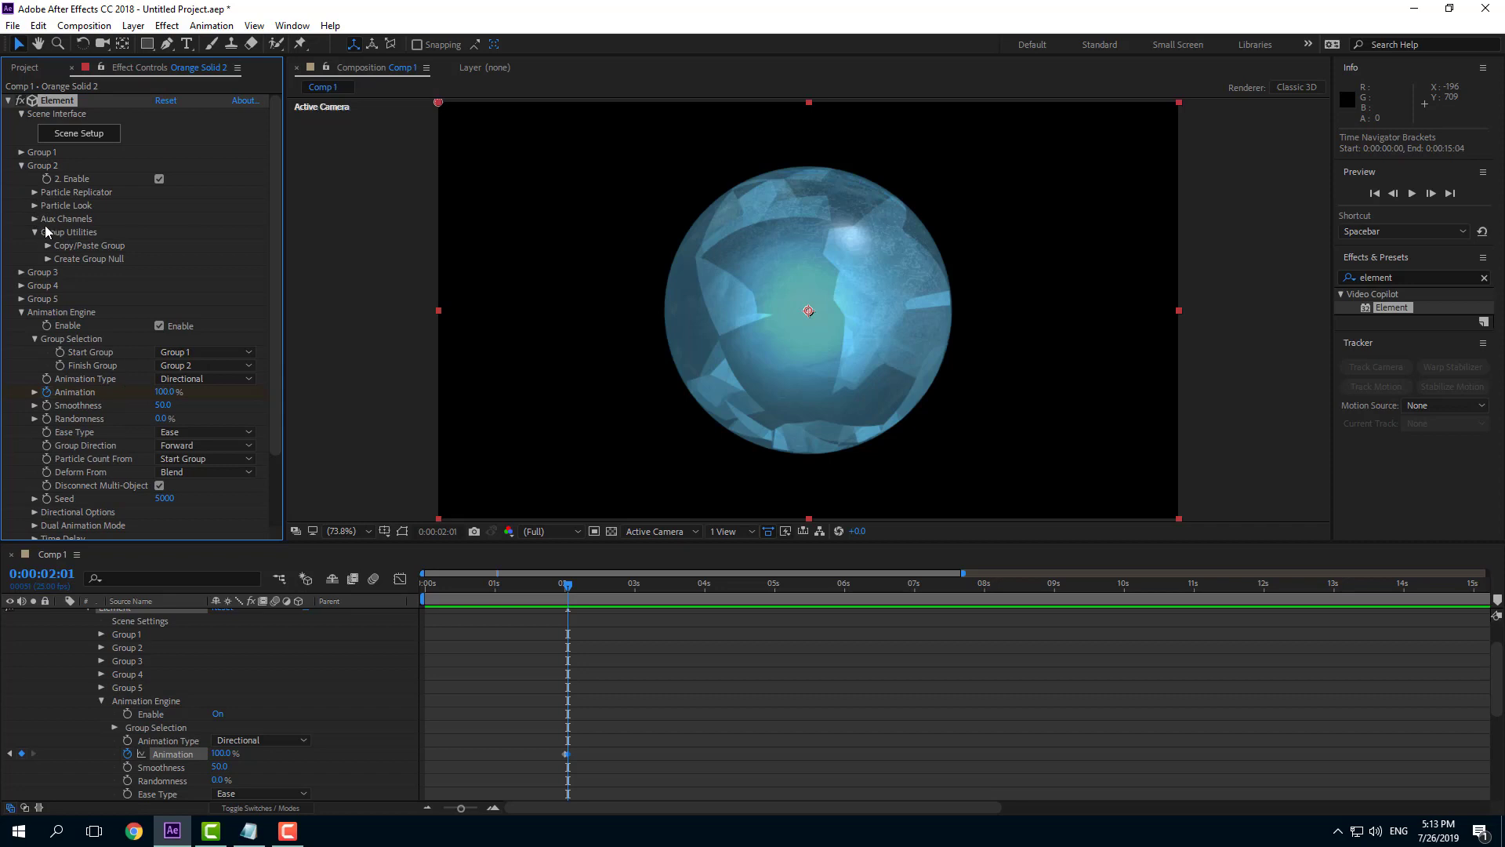
{"action": "left_click", "coordinate": [34, 206]}
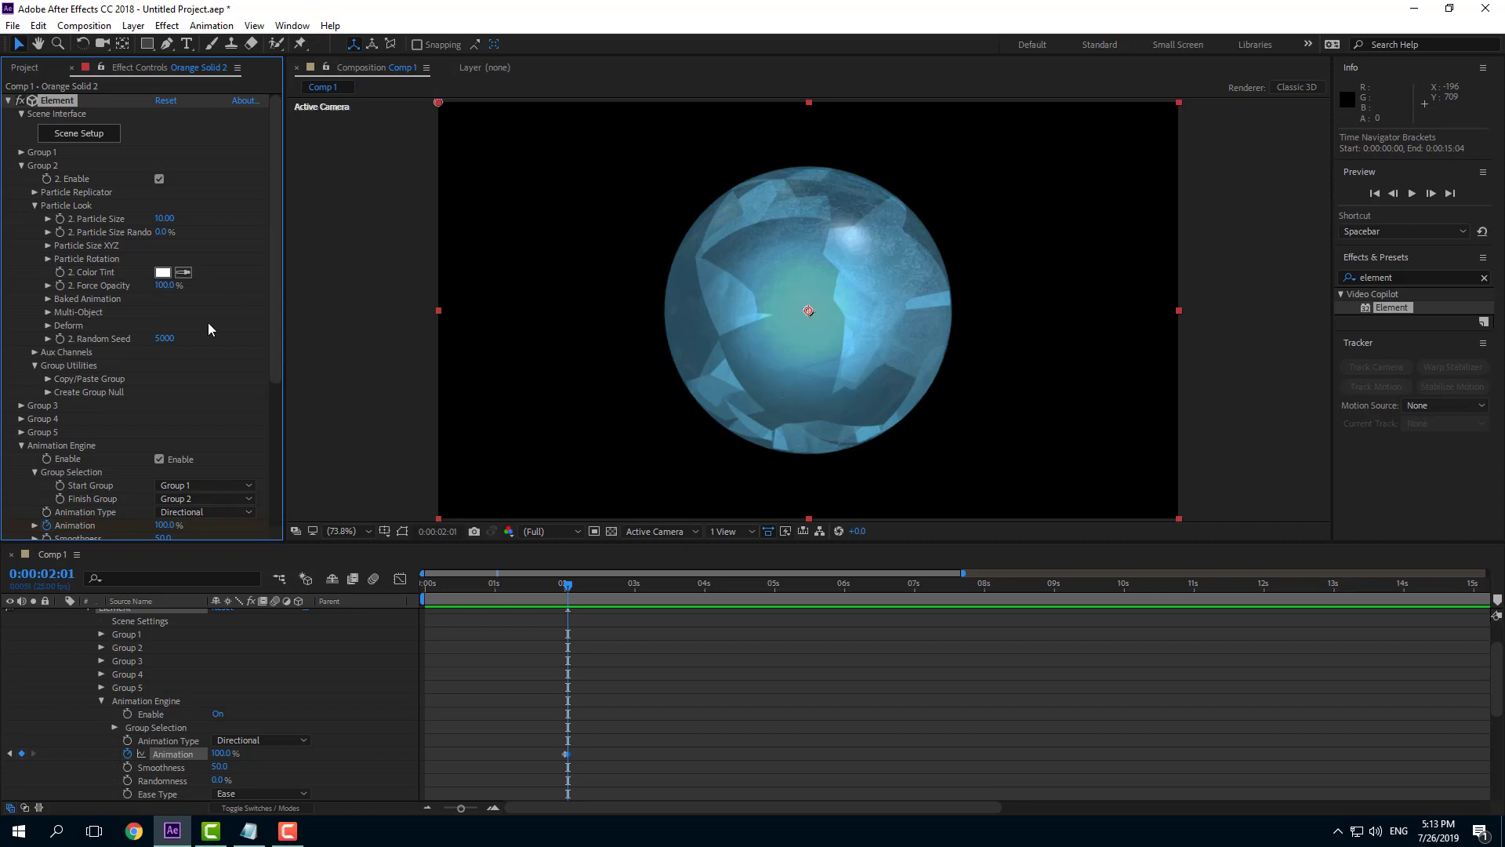
{"action": "left_click", "coordinate": [48, 312]}
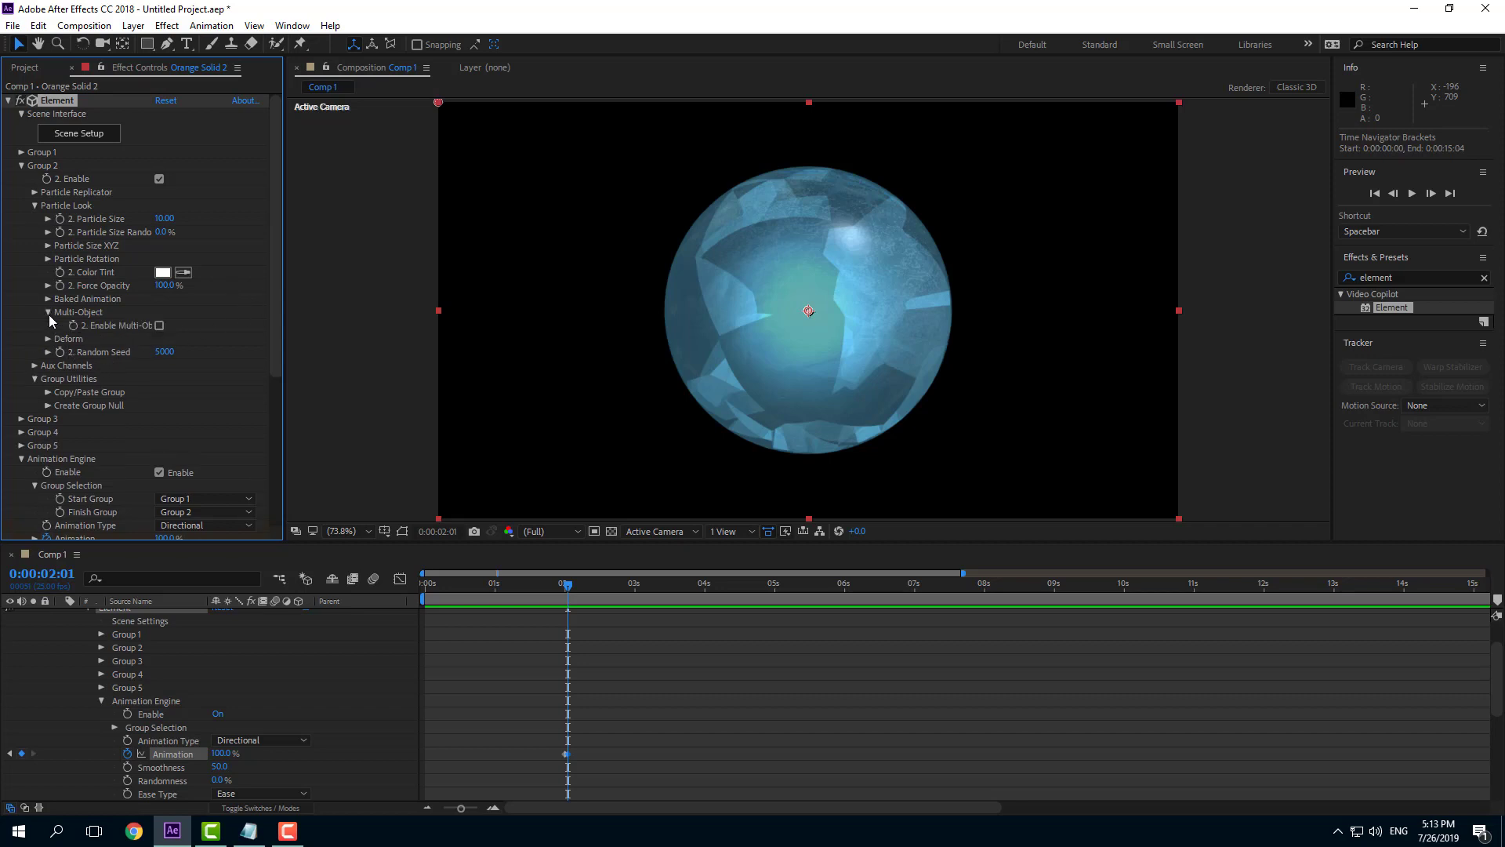
{"action": "left_click", "coordinate": [160, 326]}
{"action": "scroll", "coordinate": [163, 331], "scroll_direction": "down", "scroll_amount": 3}
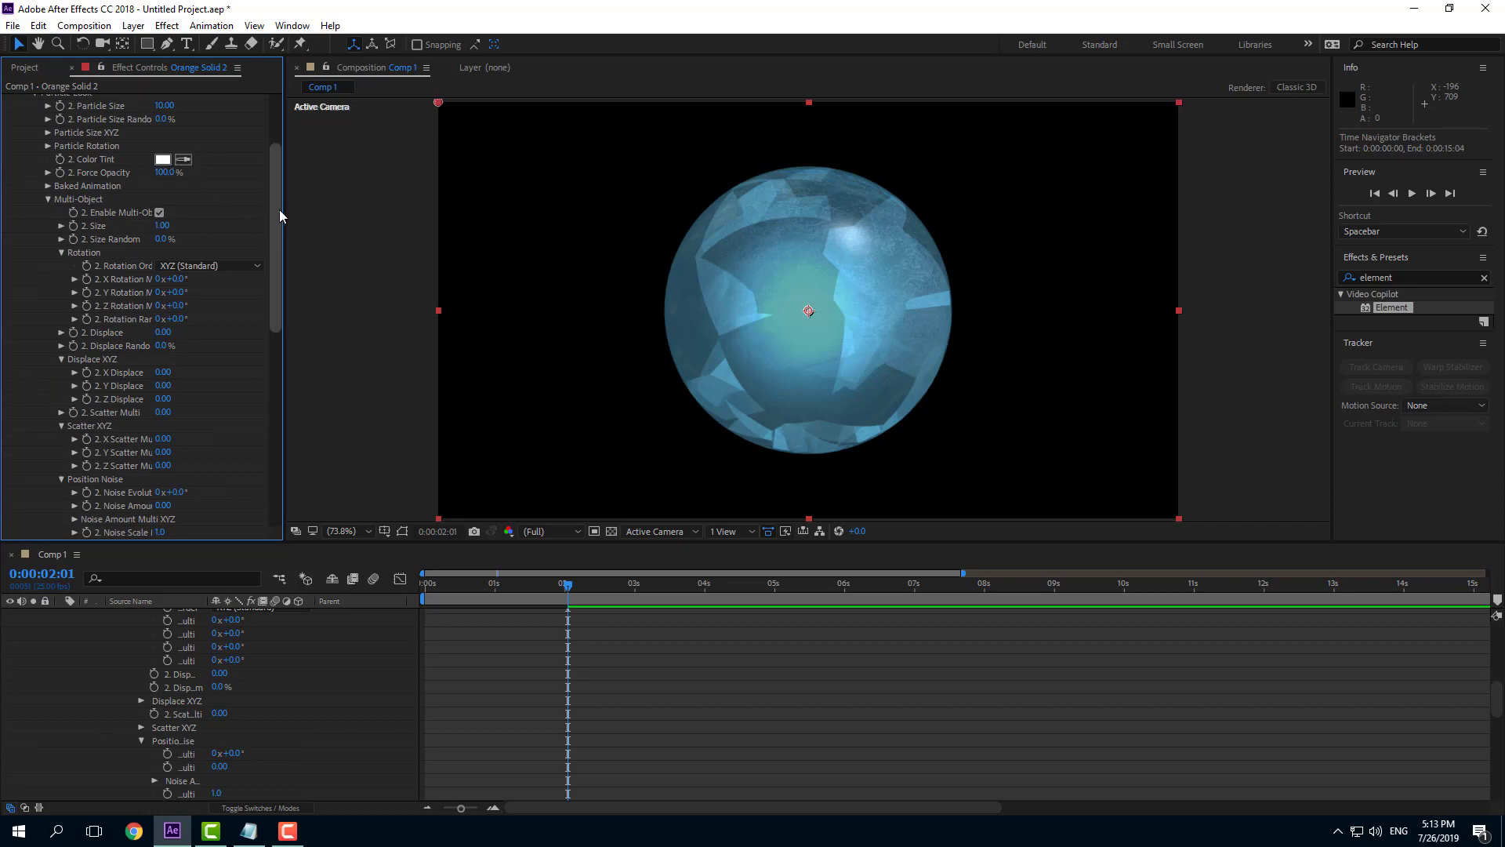
{"action": "scroll", "coordinate": [243, 306], "scroll_direction": "down", "scroll_amount": 1}
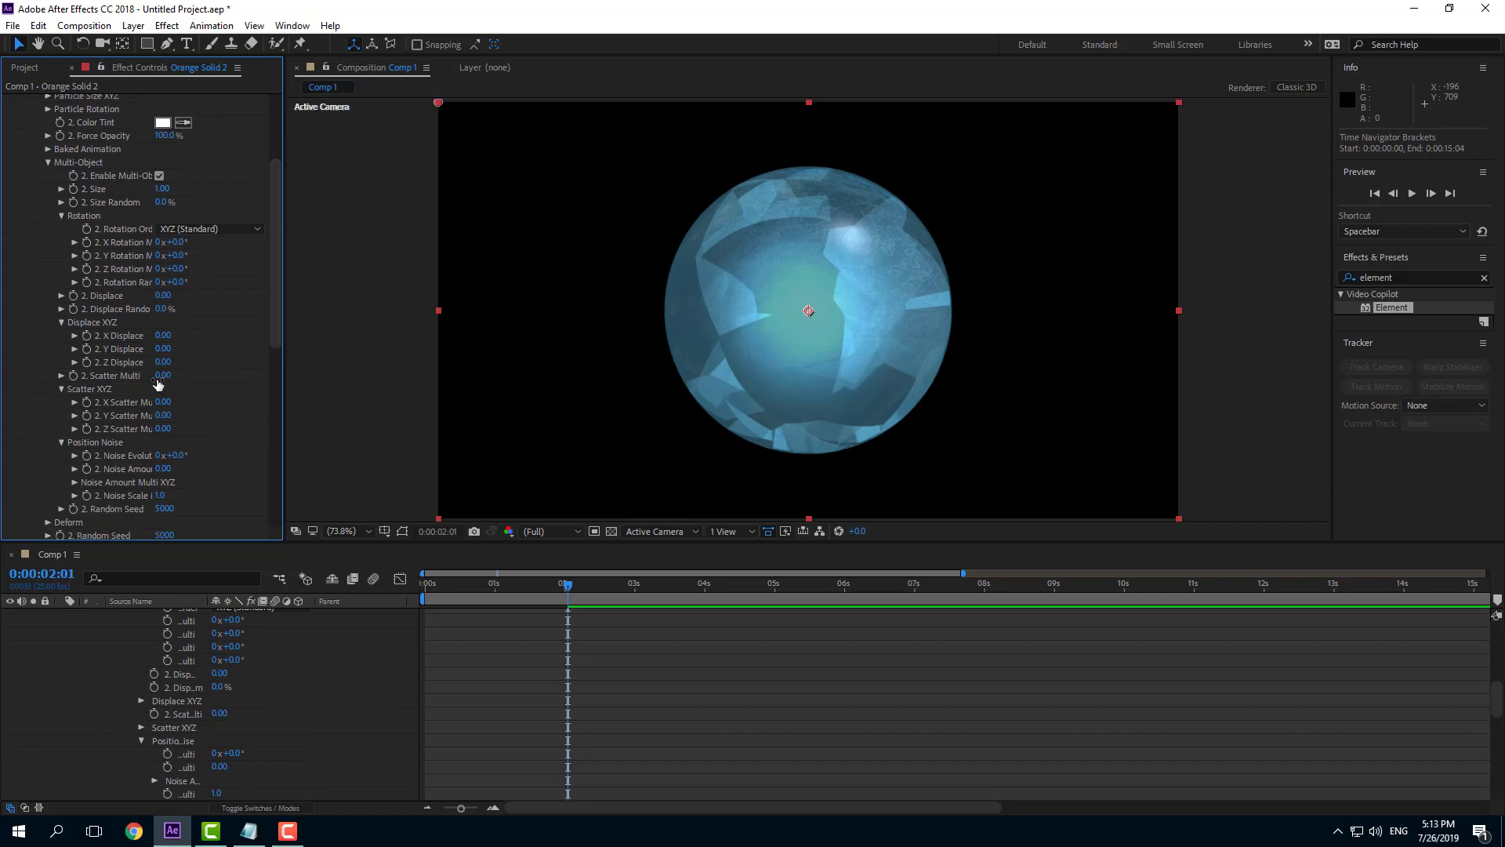
{"action": "left_click_drag", "start_coordinate": [163, 376], "coordinate": [218, 380]}
{"action": "left_click_drag", "start_coordinate": [230, 379], "coordinate": [230, 379]}
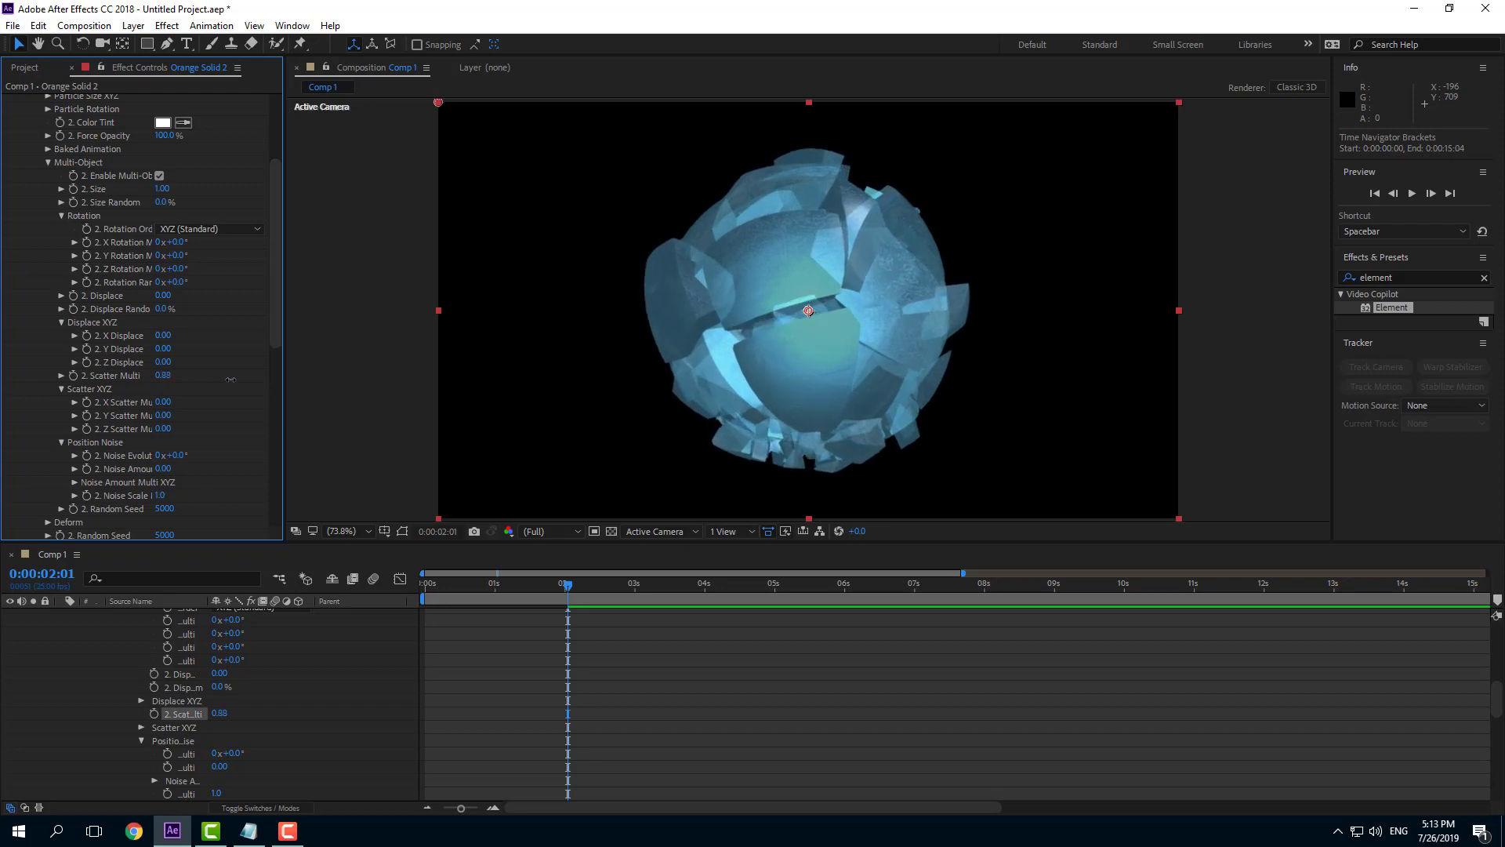
Undo the scatter, keyframe noise evolution/amount/scale and X/Y/Z/random rotation at 2:01, then go to 3 s
{"action": "key", "text": "ctrl+z"}
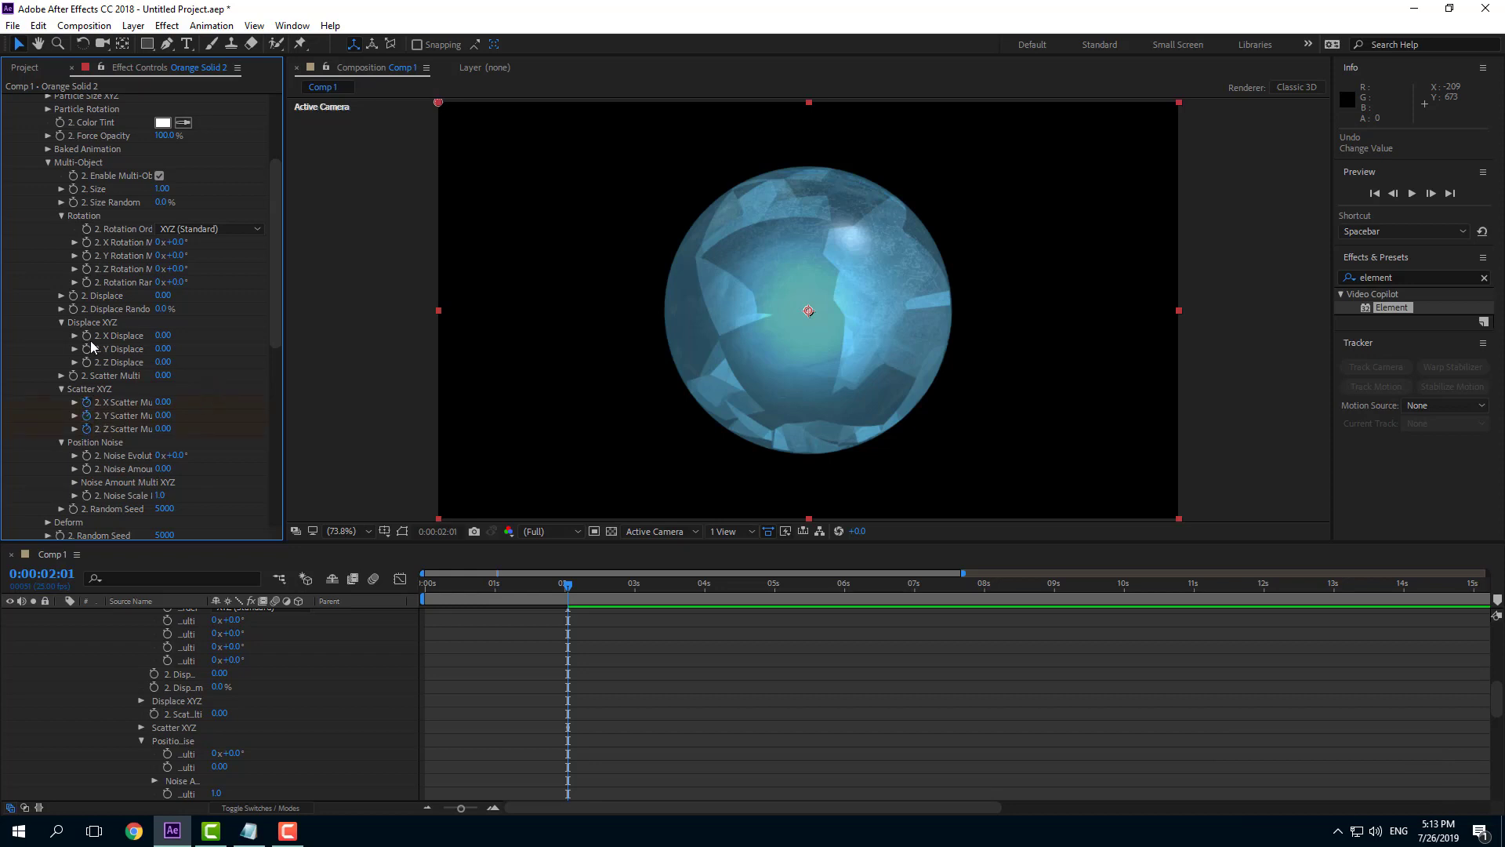
{"action": "left_click", "coordinate": [87, 454]}
{"action": "left_click", "coordinate": [86, 468]}
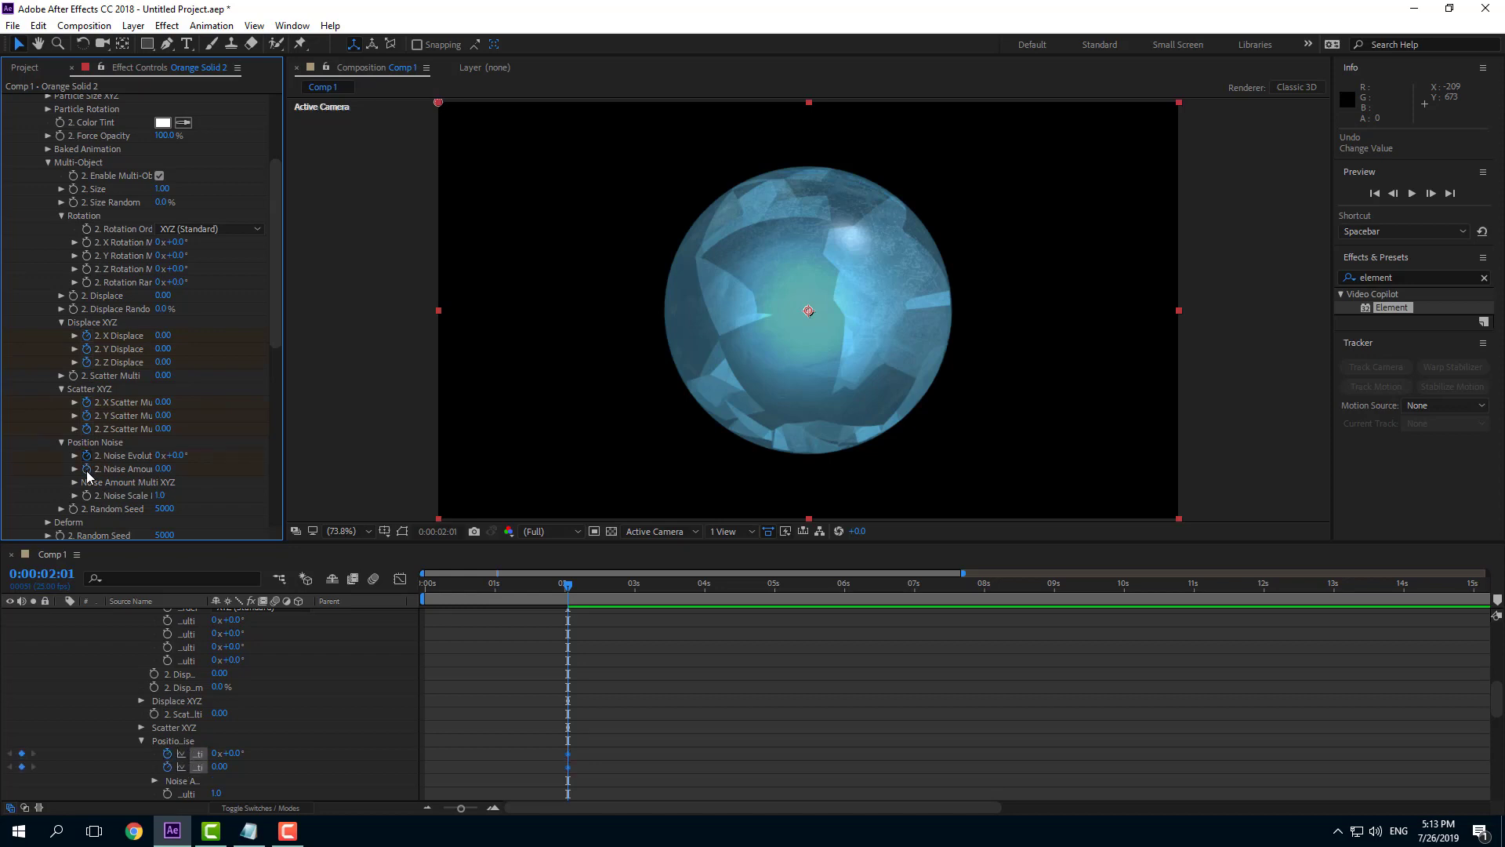
{"action": "left_click", "coordinate": [86, 495]}
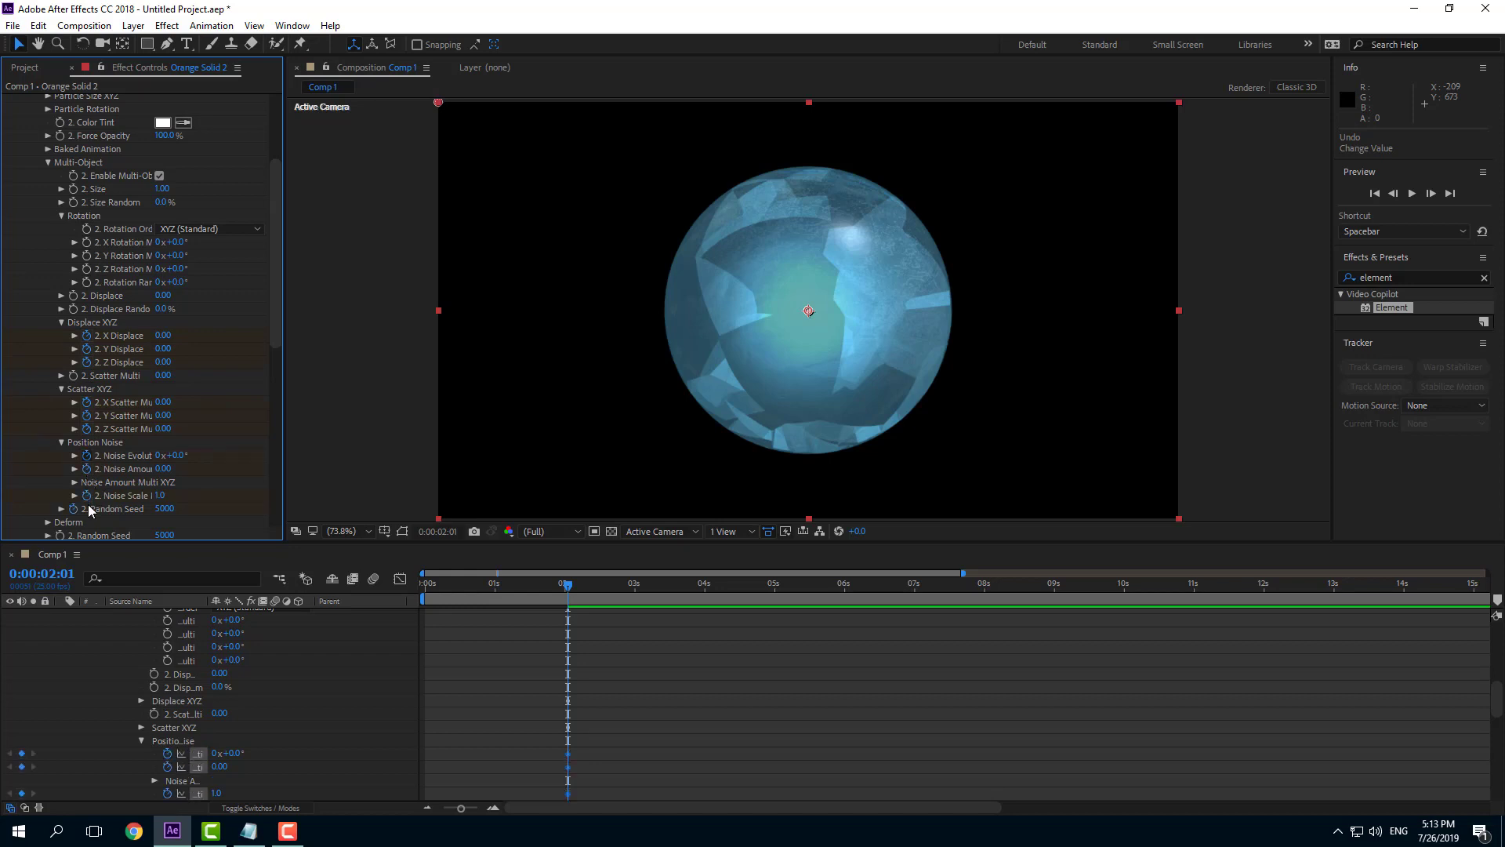
{"action": "left_click", "coordinate": [87, 242]}
{"action": "left_click", "coordinate": [86, 255]}
{"action": "left_click", "coordinate": [86, 268]}
{"action": "left_click", "coordinate": [86, 282]}
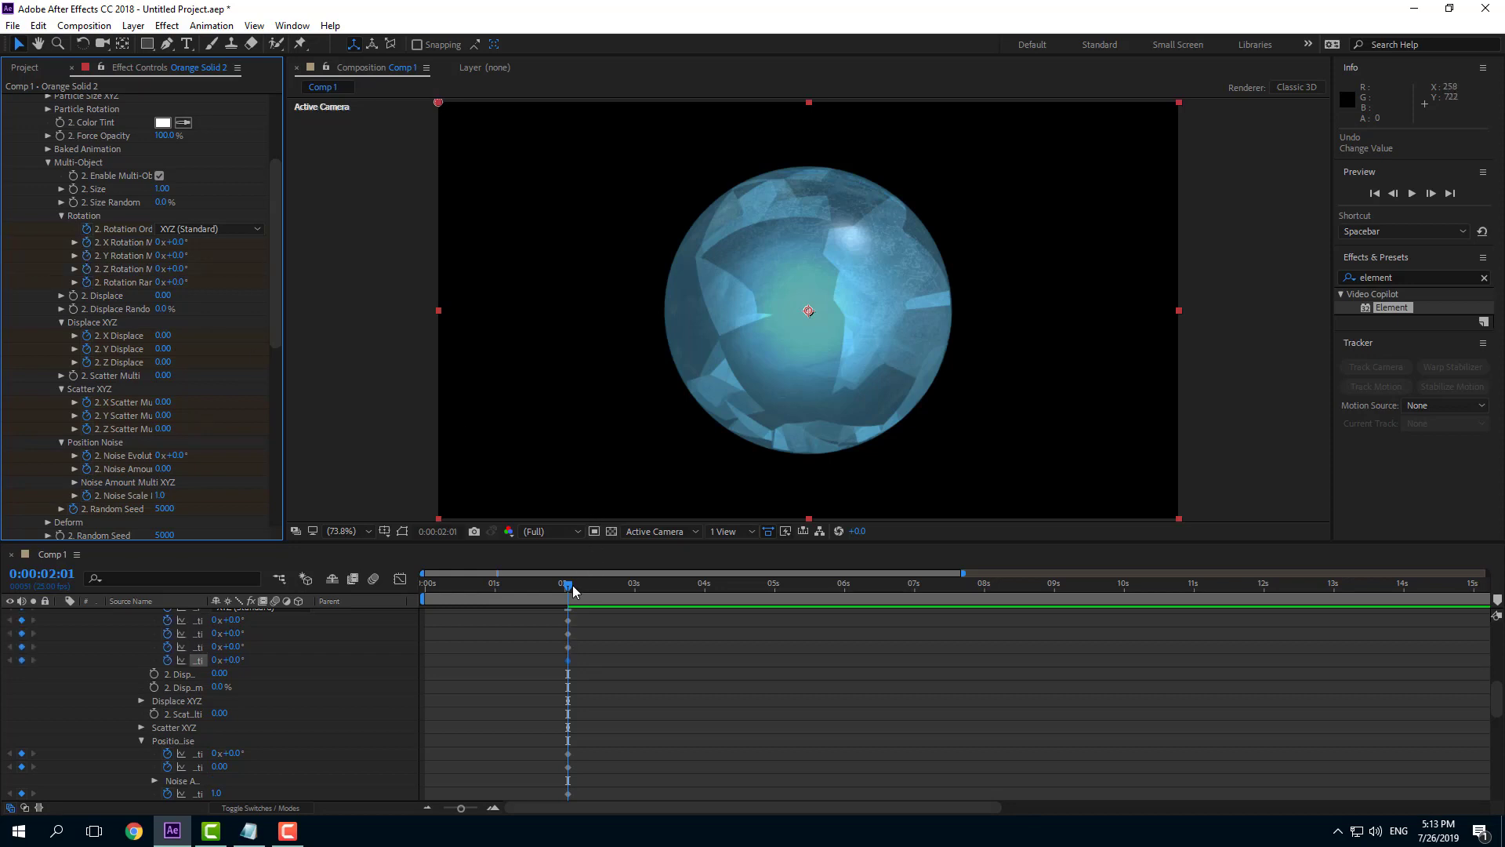
{"action": "left_click_drag", "start_coordinate": [571, 587], "coordinate": [634, 591]}
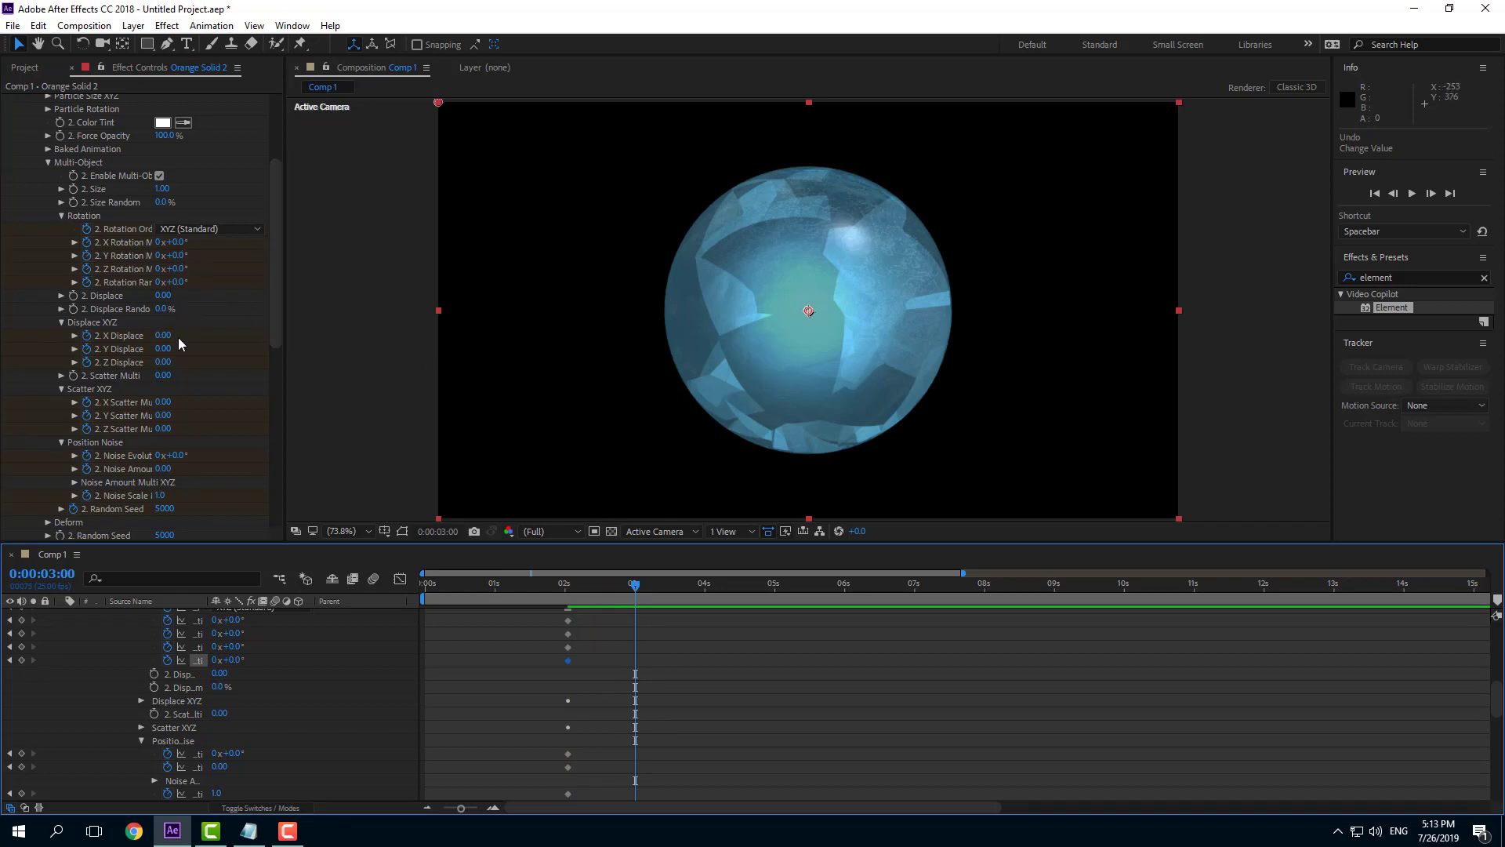
At 3 s, raise X/Y displace, scatter and X rotation (1x+70°) so the orb shatters
{"action": "left_click_drag", "start_coordinate": [162, 335], "coordinate": [262, 349]}
{"action": "left_click_drag", "start_coordinate": [181, 402], "coordinate": [357, 426]}
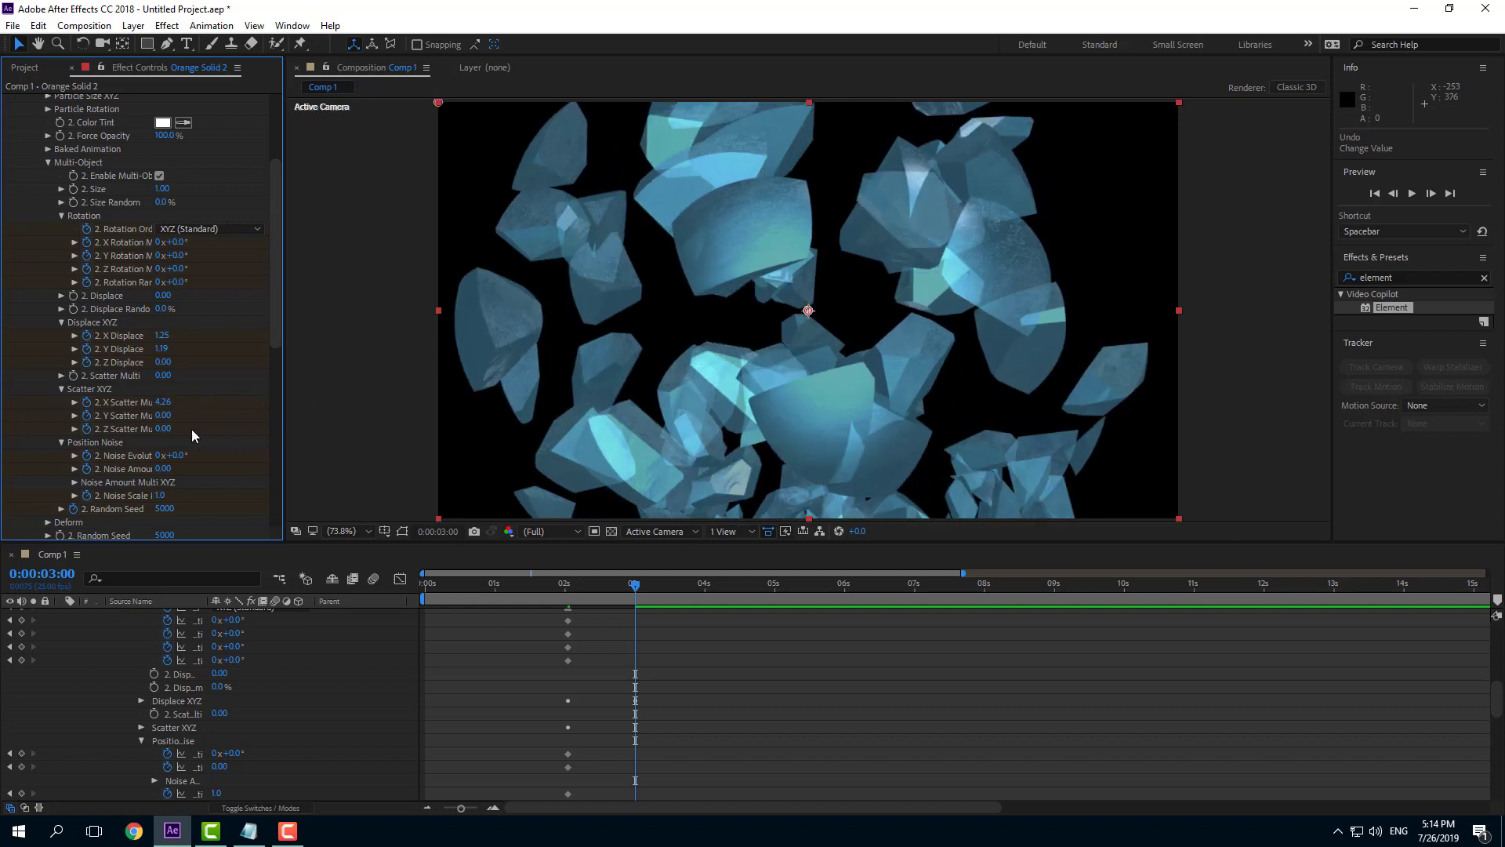
{"action": "left_click_drag", "start_coordinate": [267, 417], "coordinate": [187, 455]}
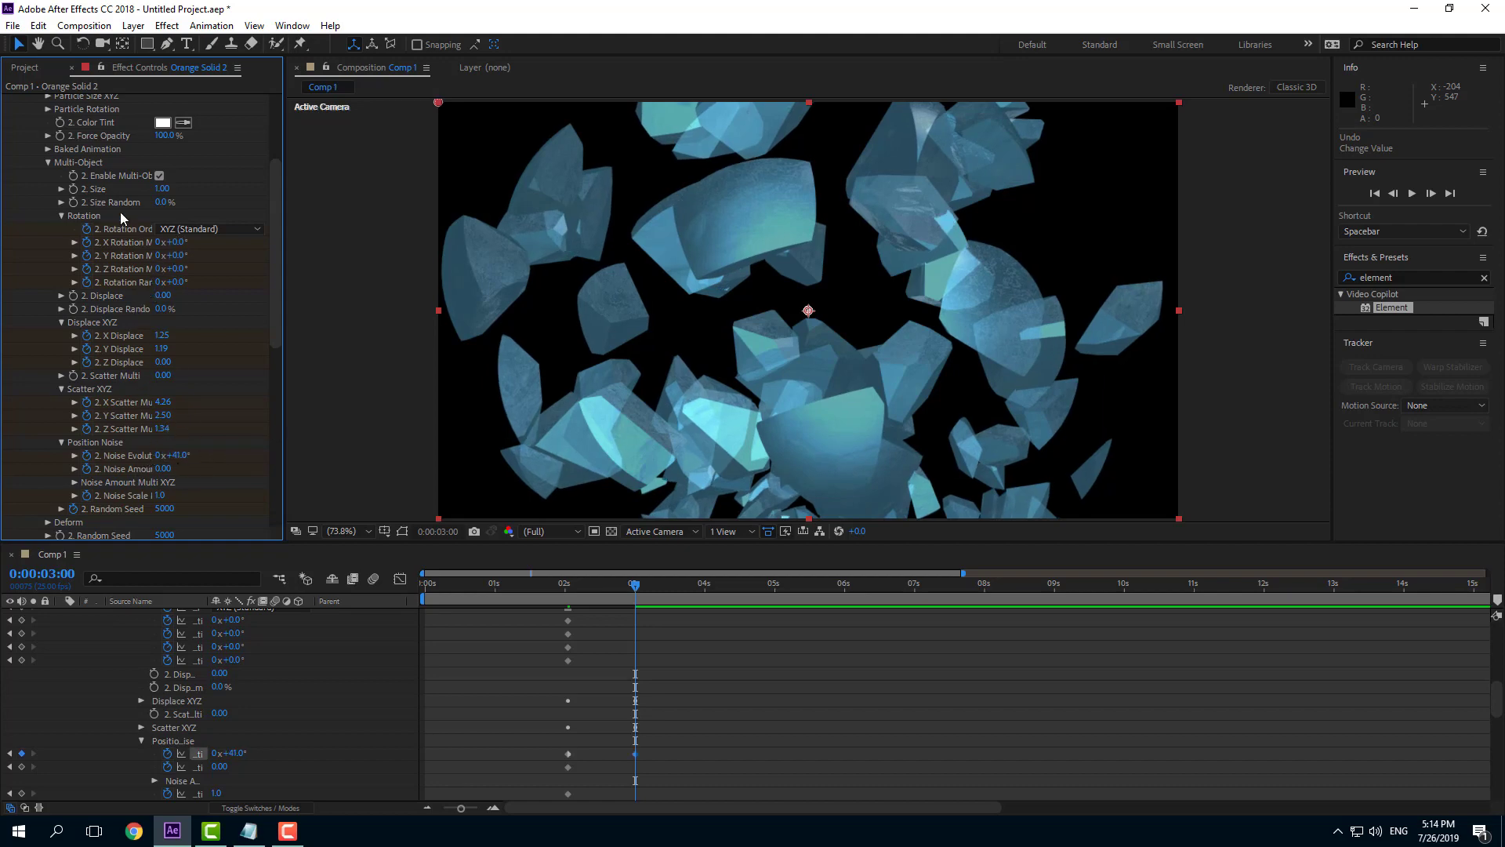
{"action": "left_click_drag", "start_coordinate": [171, 243], "coordinate": [251, 275]}
{"action": "left_click", "coordinate": [548, 589]}
Preview the animation playing from 0:00:00:19 and 0:00:00:24
{"action": "key", "text": "space"}
{"action": "key", "text": "space"}
{"action": "left_click", "coordinate": [478, 590]}
{"action": "key", "text": "space"}
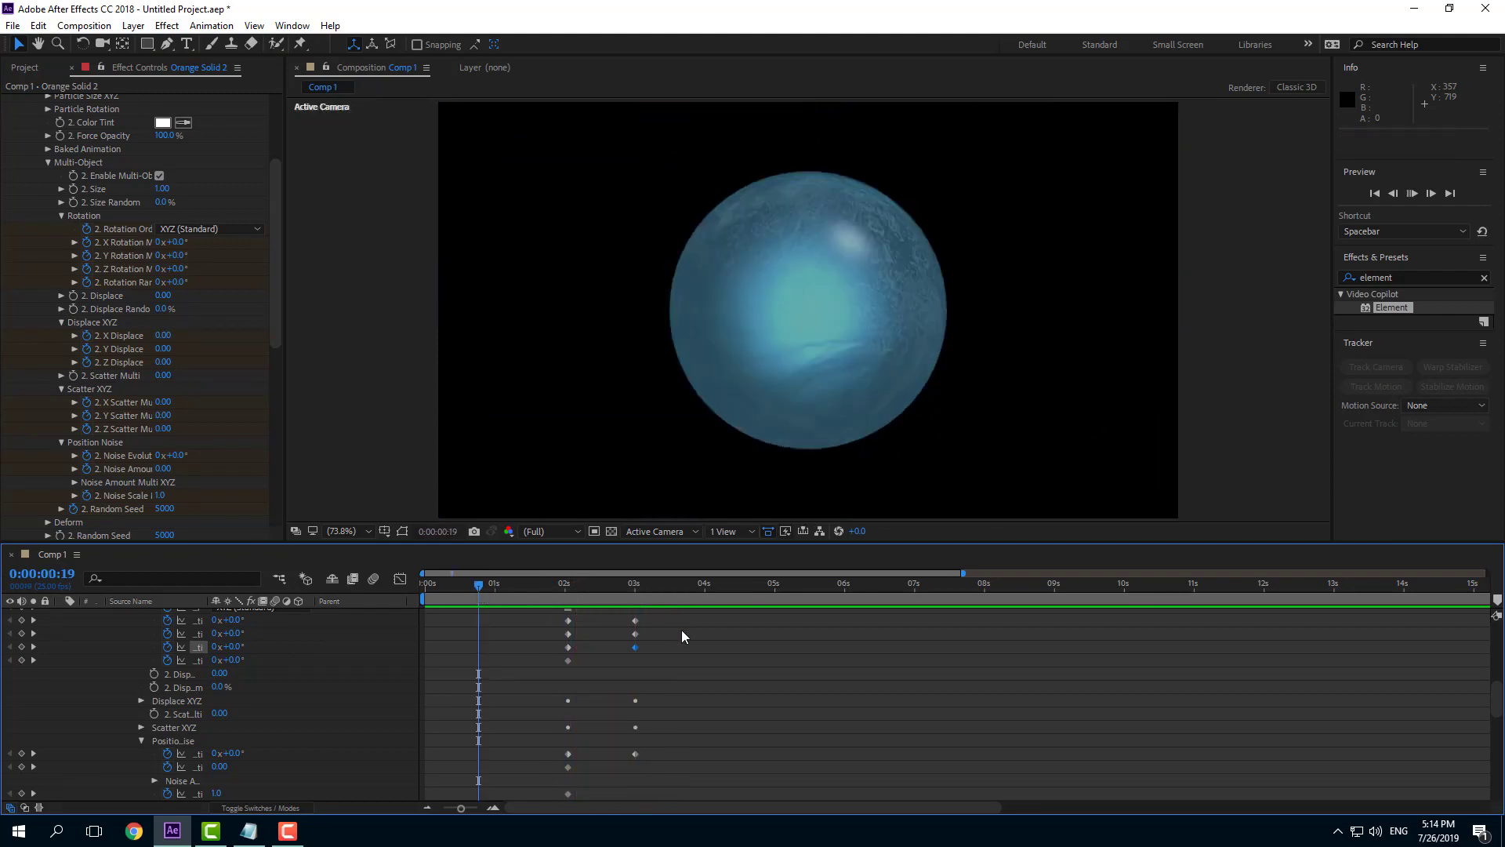
{"action": "left_click", "coordinate": [492, 587]}
{"action": "key", "text": "space"}
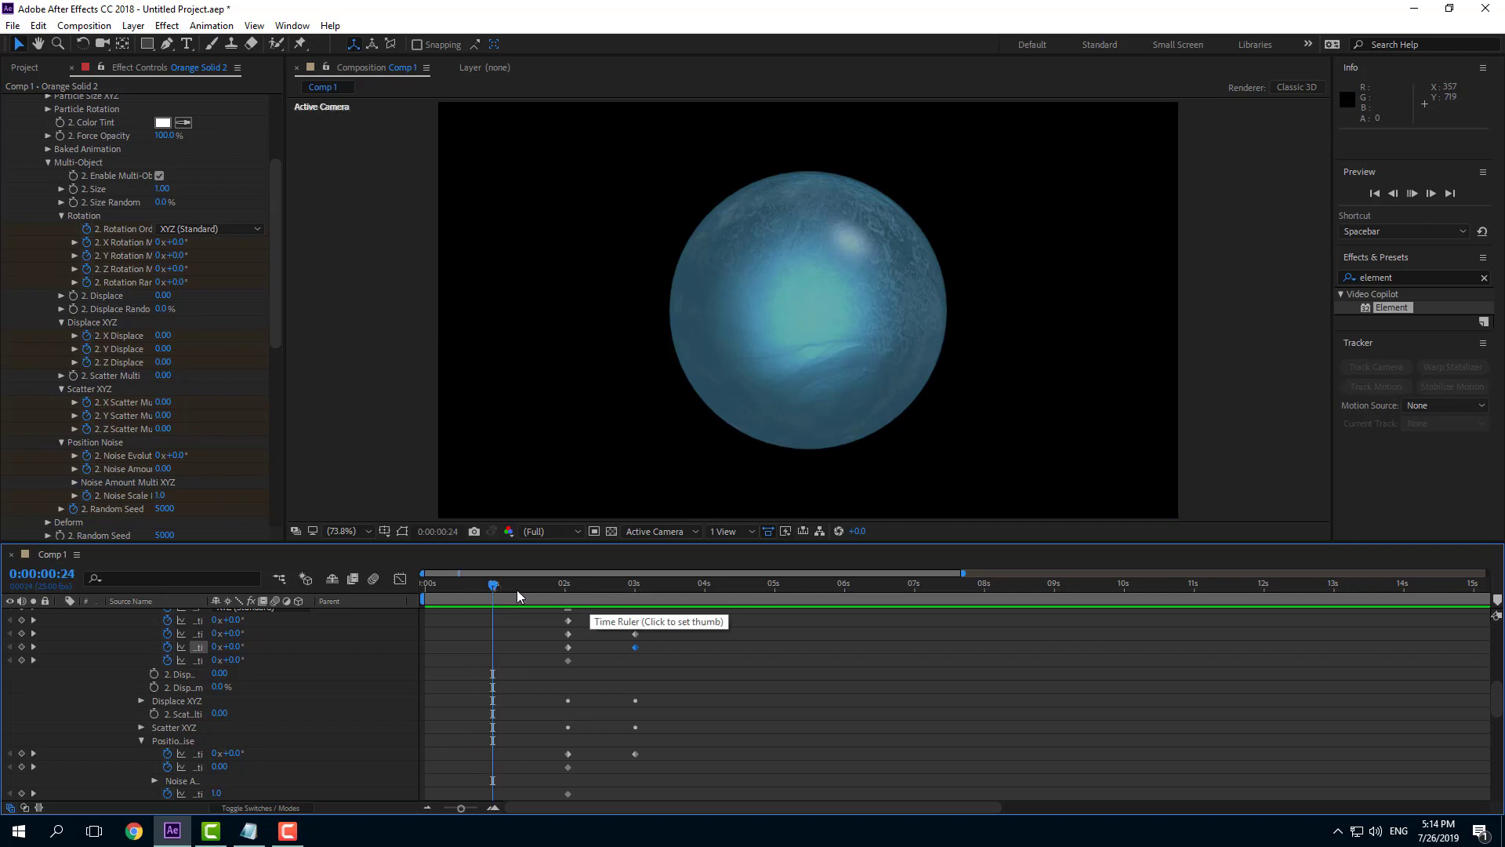
{"action": "key", "text": "space"}
Scrub the time ruler to check the rotation and where the orb starts shattering
{"action": "left_click_drag", "start_coordinate": [423, 585], "coordinate": [542, 595]}
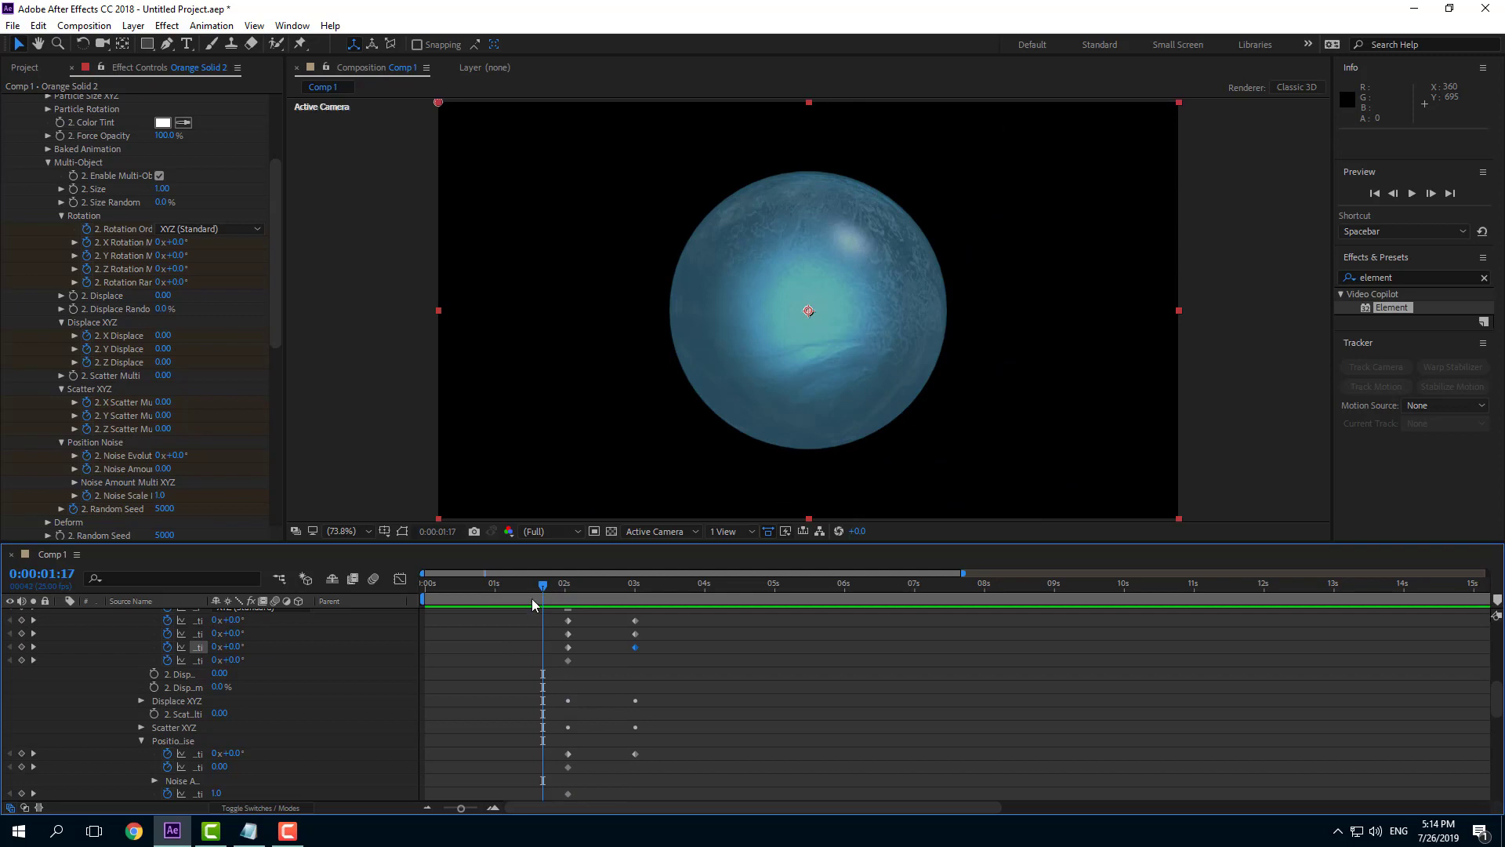
{"action": "left_click_drag", "start_coordinate": [557, 587], "coordinate": [656, 586]}
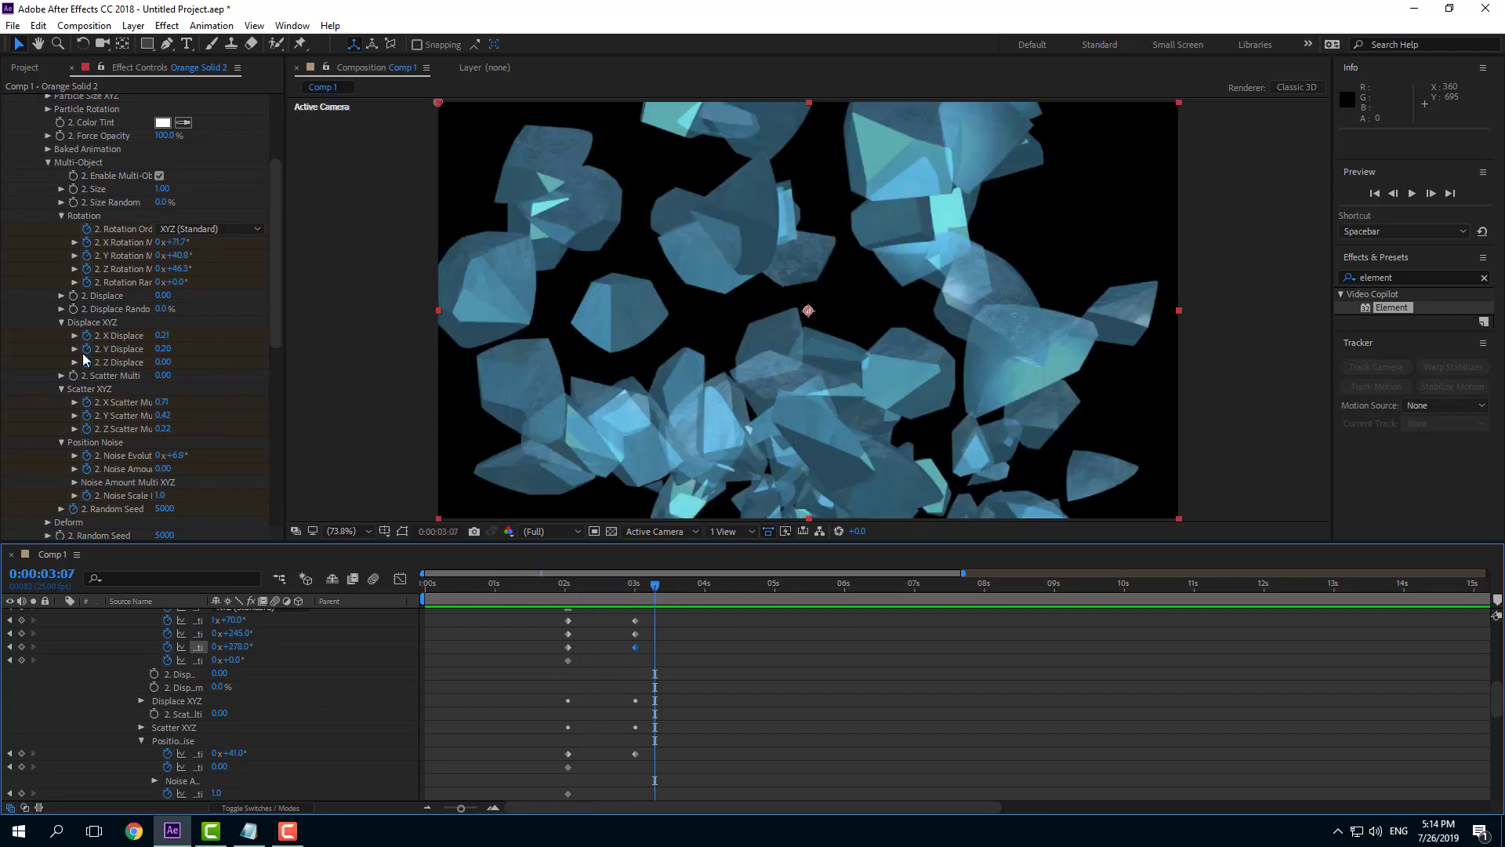
{"action": "scroll", "coordinate": [78, 196], "scroll_direction": "up", "scroll_amount": 5}
Collapse the Group 2 and Animation Engine settings of the Element effect
{"action": "left_click", "coordinate": [26, 169]}
{"action": "left_click", "coordinate": [24, 167]}
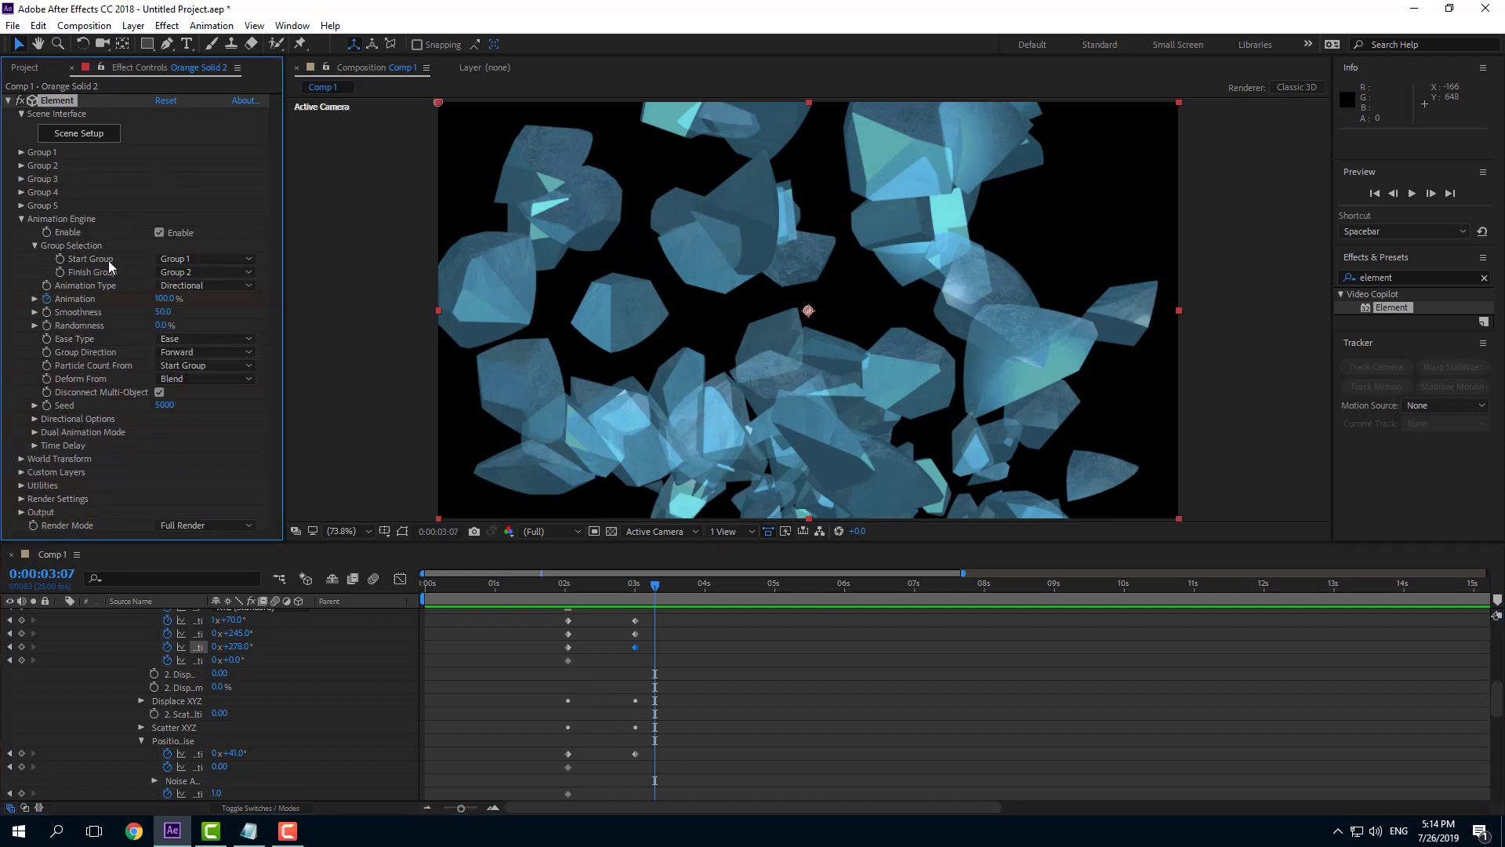
{"action": "left_click", "coordinate": [21, 219]}
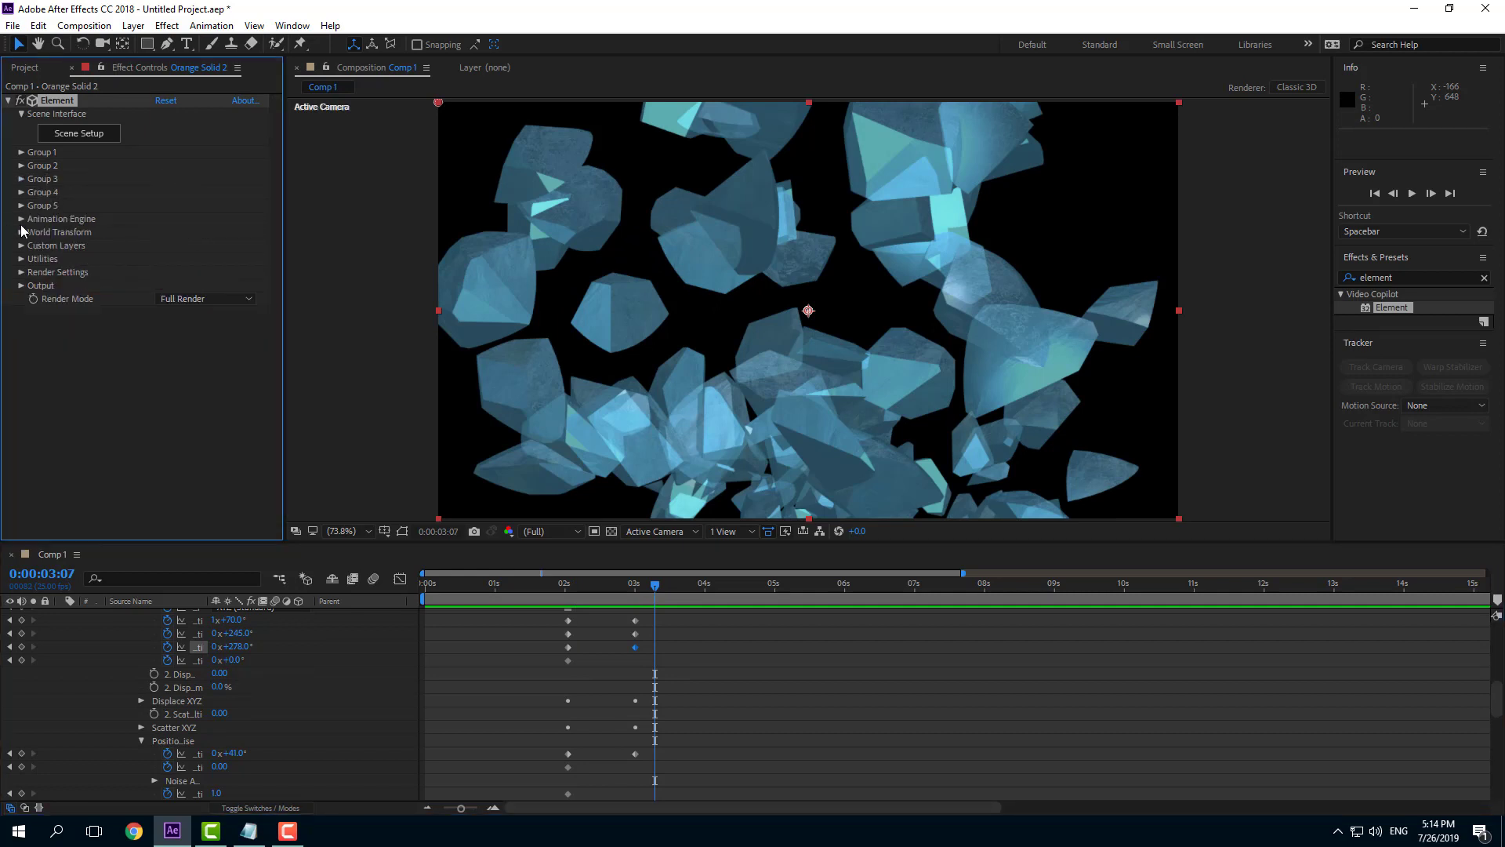
{"action": "left_click", "coordinate": [21, 233]}
{"action": "left_click", "coordinate": [21, 233]}
Expand the Physical Environment render options and collapse the solid's timeline properties
{"action": "left_click", "coordinate": [35, 285]}
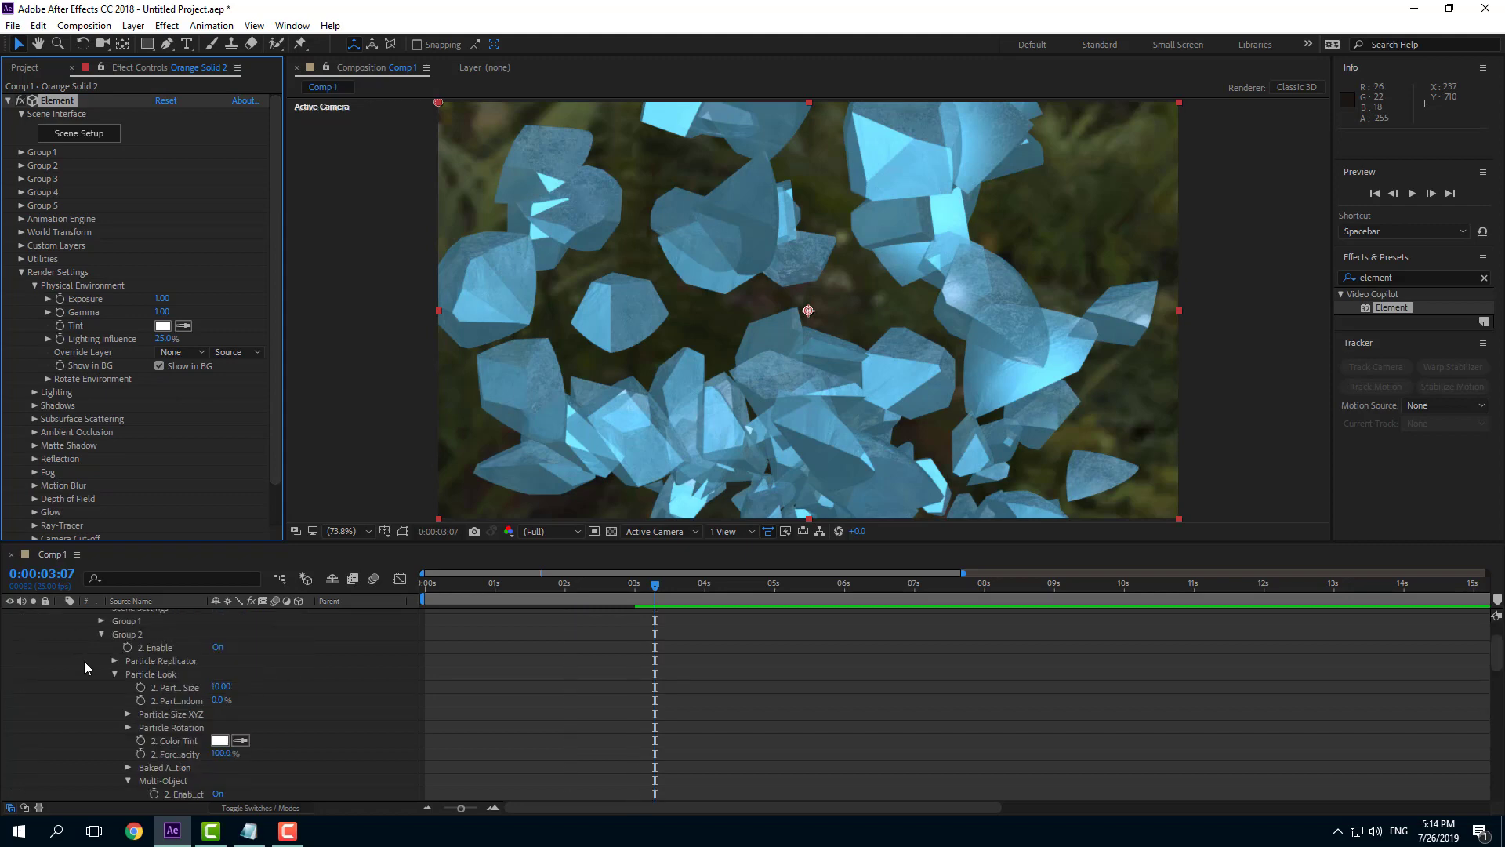
{"action": "scroll", "coordinate": [83, 660], "scroll_direction": "up", "scroll_amount": 5}
{"action": "left_click", "coordinate": [61, 628]}
Add a Parallel light layer and drag it to aim down from above the shards
{"action": "right_click", "coordinate": [185, 680]}
{"action": "mouse_move", "coordinate": [262, 512]}
{"action": "left_click", "coordinate": [415, 568]}
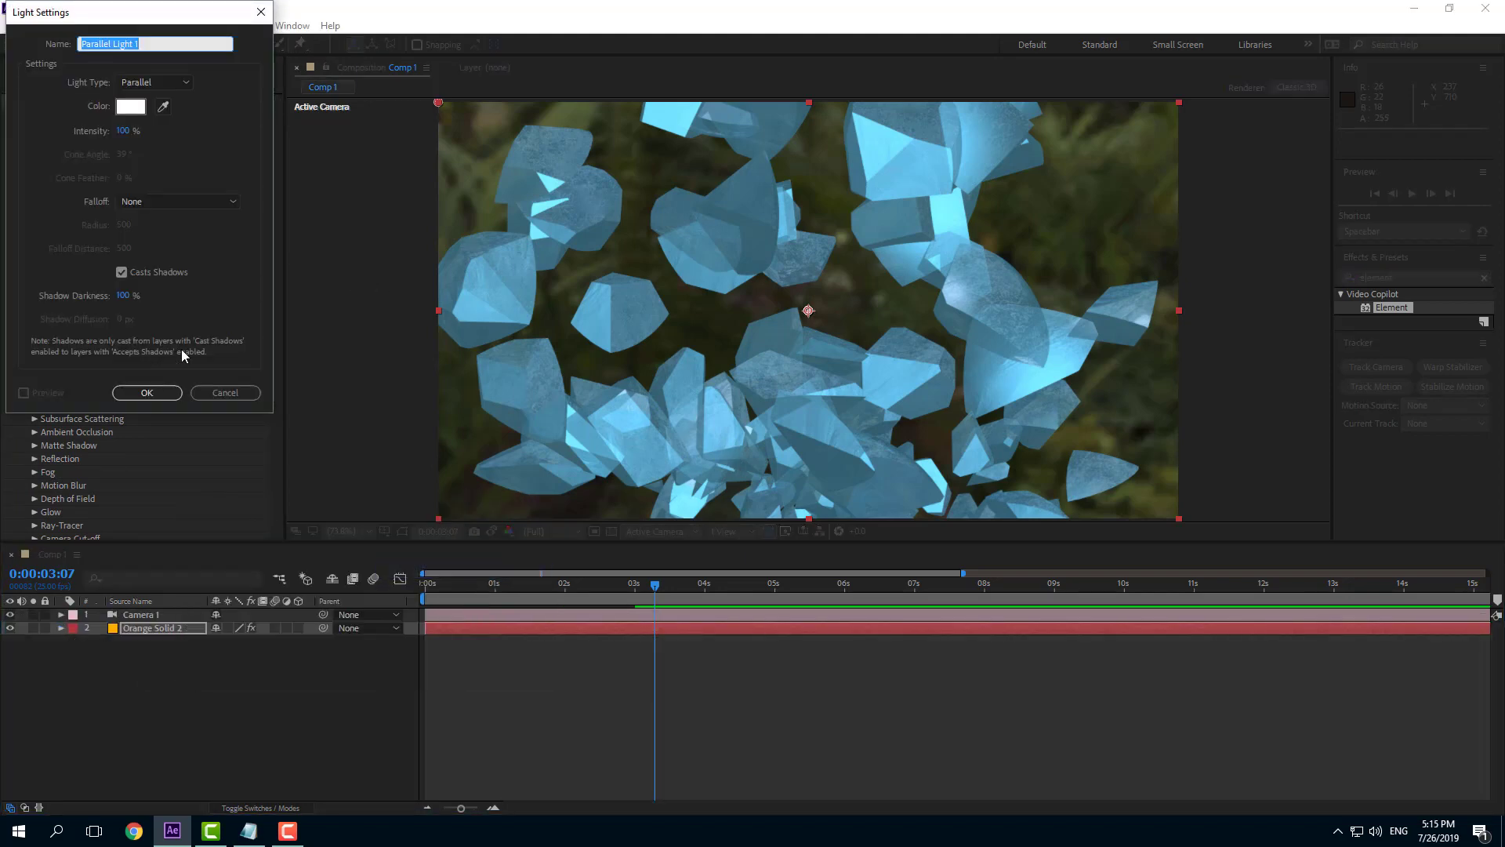
{"action": "left_click", "coordinate": [148, 393]}
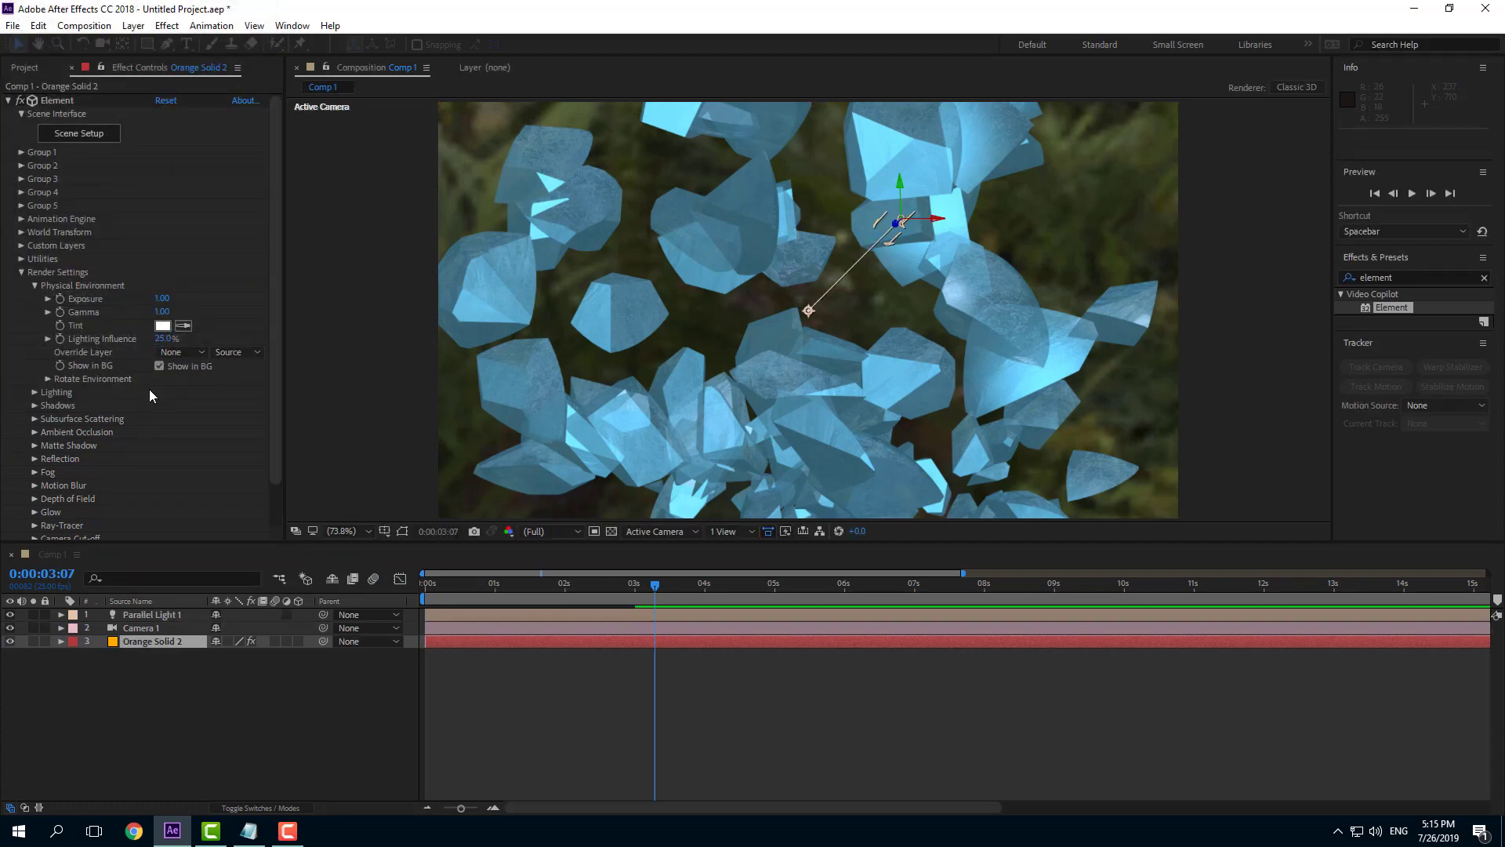
{"action": "left_click_drag", "start_coordinate": [809, 310], "coordinate": [964, 377]}
{"action": "left_click_drag", "start_coordinate": [914, 221], "coordinate": [888, 225]}
Set Parallel Light 1's colour to orange FFA200
{"action": "left_click", "coordinate": [137, 631]}
{"action": "double_click", "coordinate": [137, 637]}
{"action": "left_click", "coordinate": [135, 104]}
{"action": "left_click", "coordinate": [214, 94]}
{"action": "left_click_drag", "start_coordinate": [203, 41], "coordinate": [229, 3]}
{"action": "left_click_drag", "start_coordinate": [239, 159], "coordinate": [240, 218]}
{"action": "left_click", "coordinate": [353, 52]}
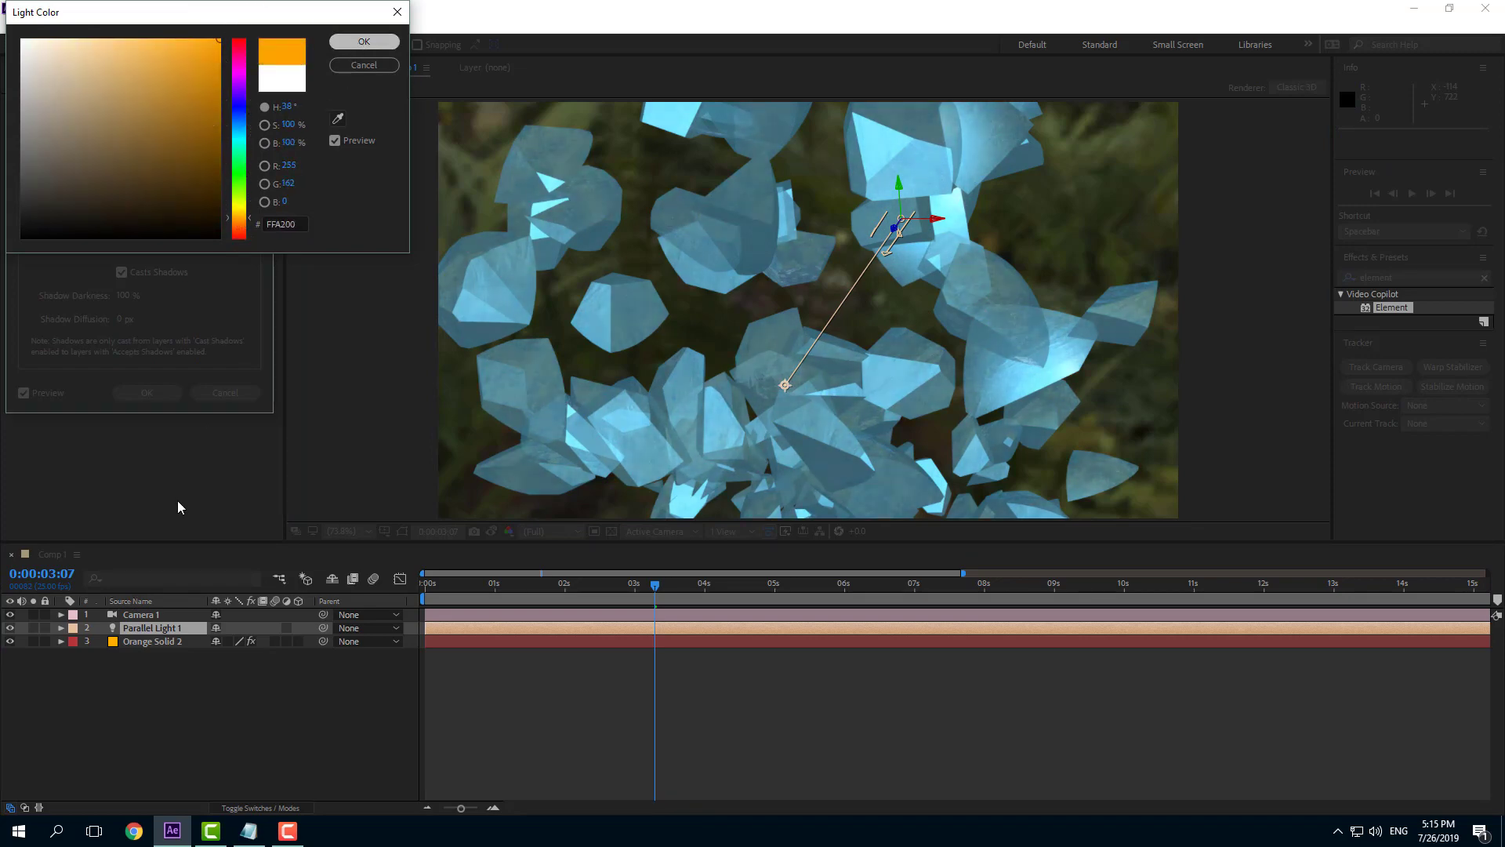
Raise the light intensity to 376% and scrub the timeline to review the lighting
{"action": "left_click_drag", "start_coordinate": [131, 131], "coordinate": [377, 134]}
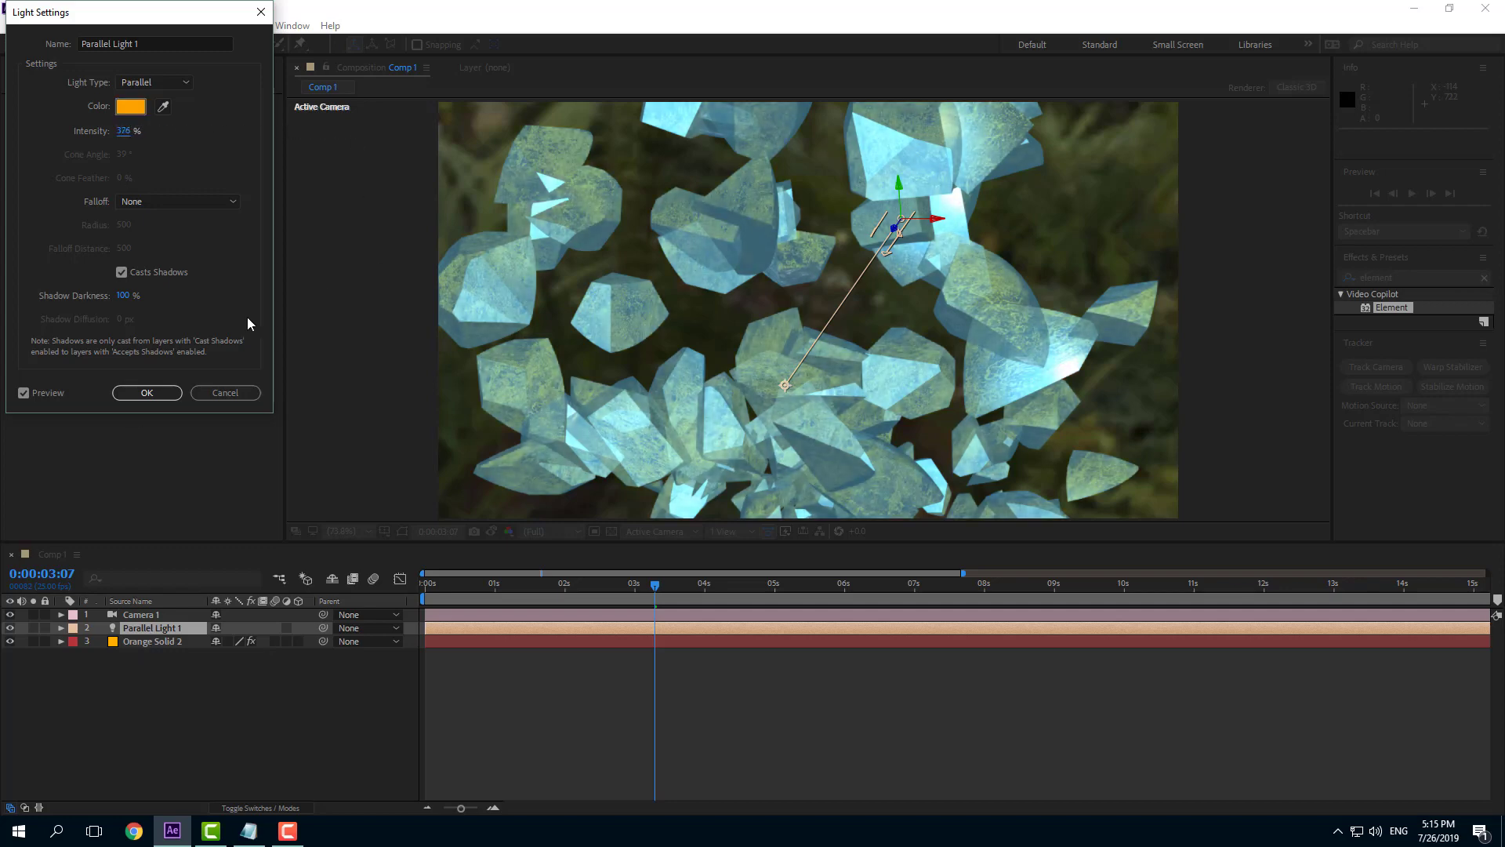
{"action": "left_click", "coordinate": [146, 391]}
{"action": "left_click_drag", "start_coordinate": [646, 591], "coordinate": [769, 599]}
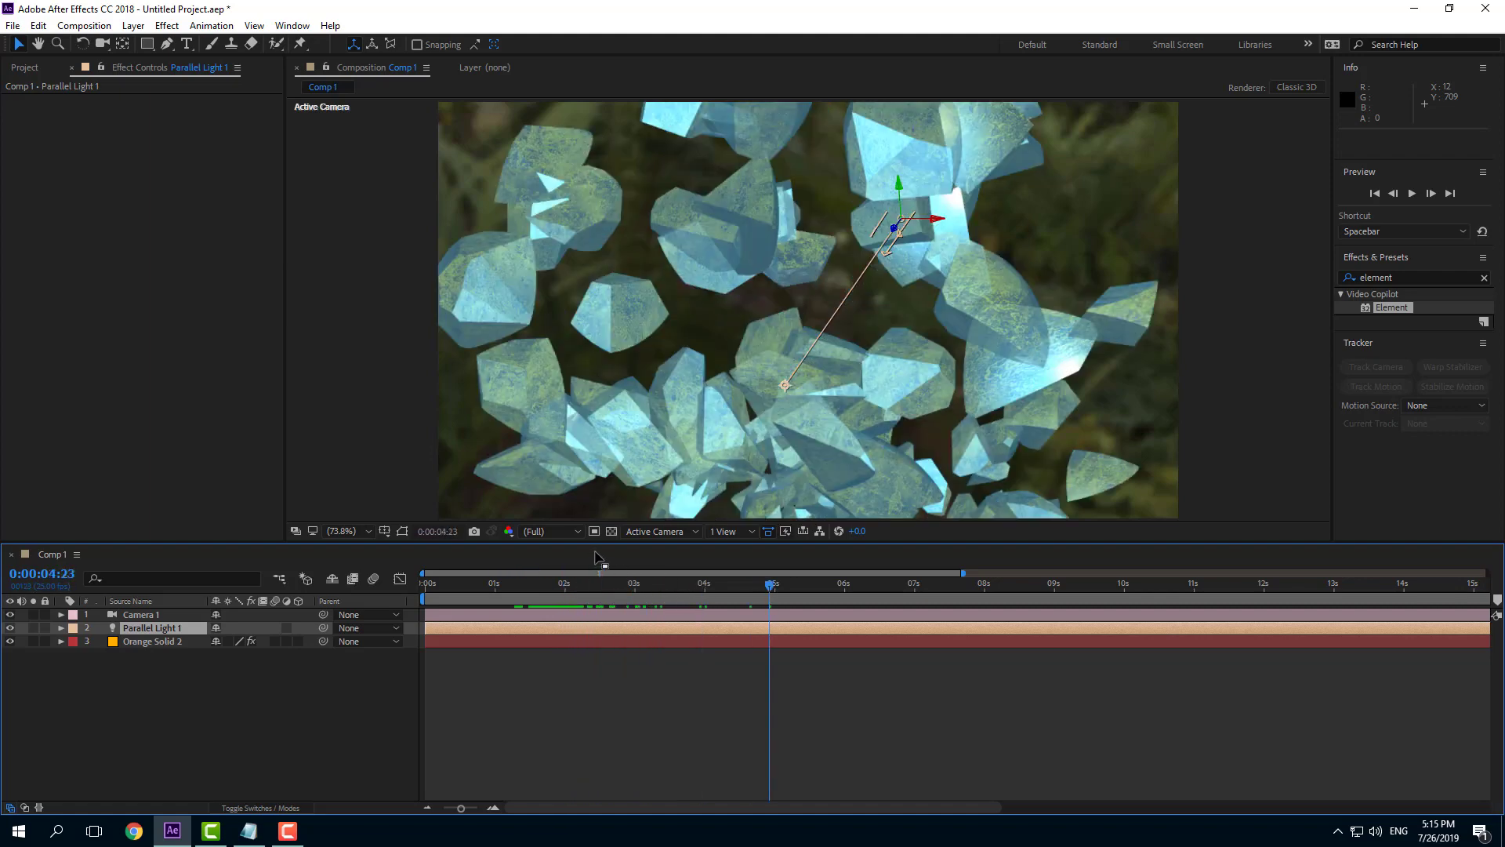